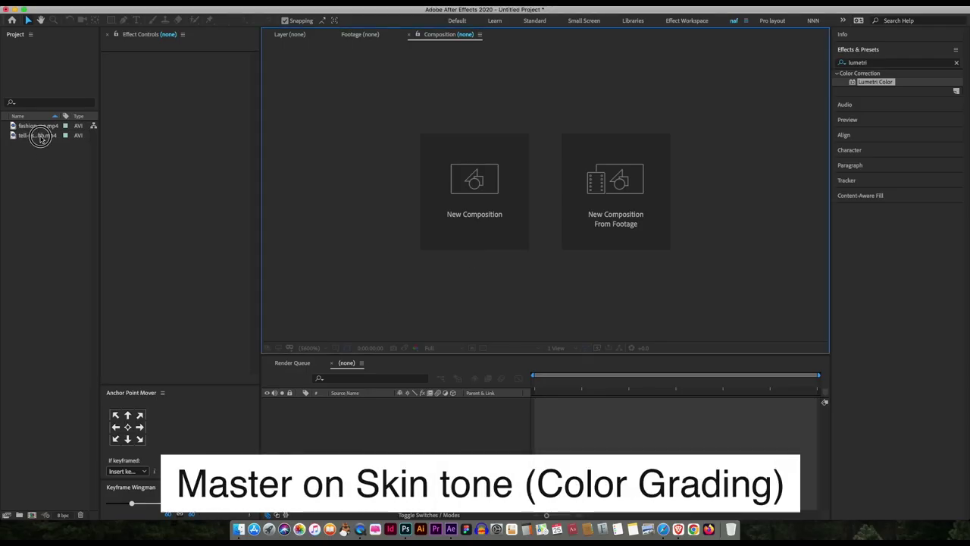
Preview the fashion face video.mp4 clip and build a 'fashion face video' composition from it
{"action": "double_click", "coordinate": [38, 126]}
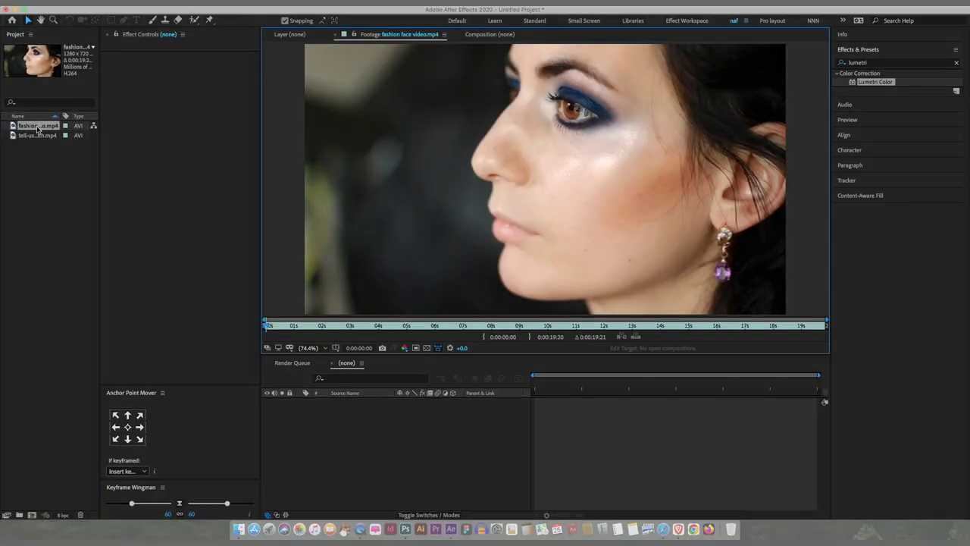
{"action": "left_click", "coordinate": [38, 127]}
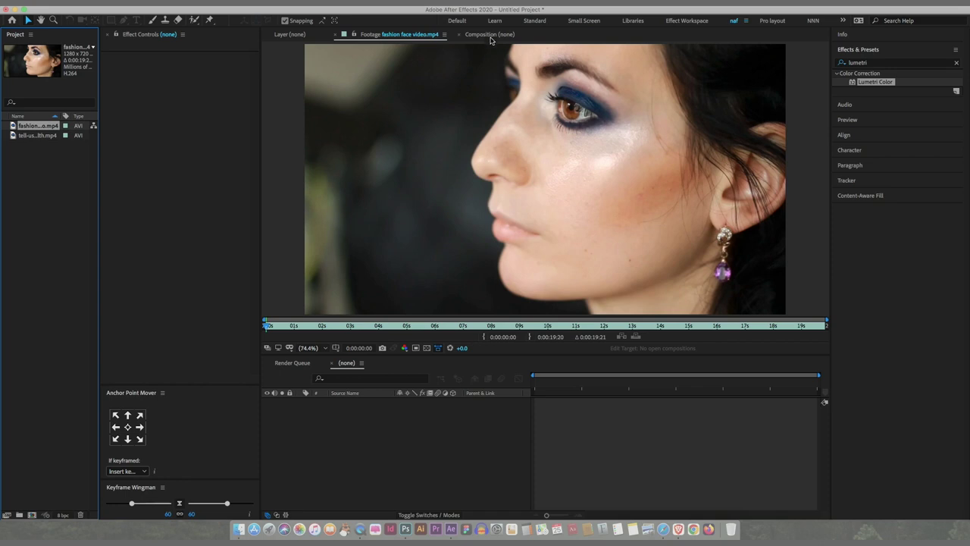
{"action": "left_click", "coordinate": [489, 35]}
{"action": "left_click_drag", "start_coordinate": [38, 126], "coordinate": [469, 186]}
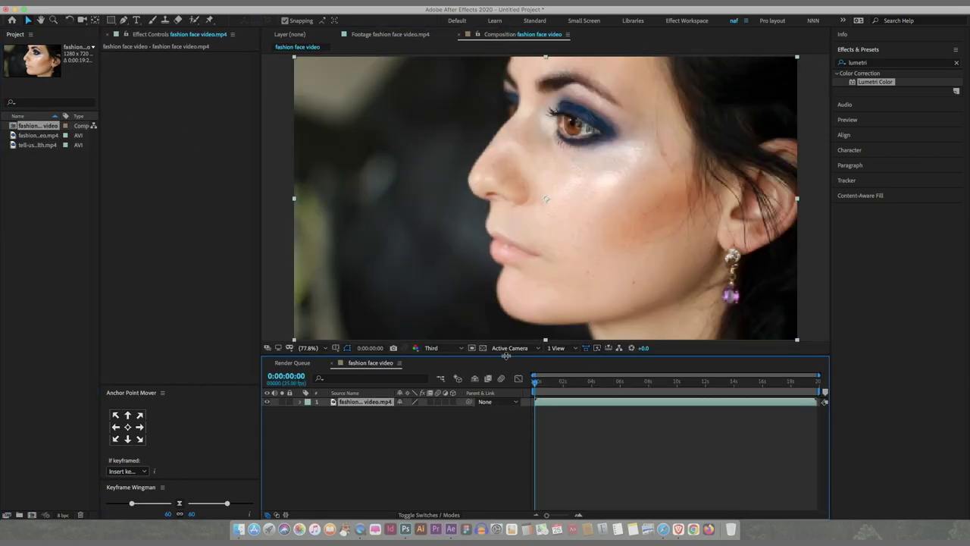
Set preview resolution to Full and apply Lumetri Color to the fashion face video.mp4 layer
{"action": "key", "text": "space"}
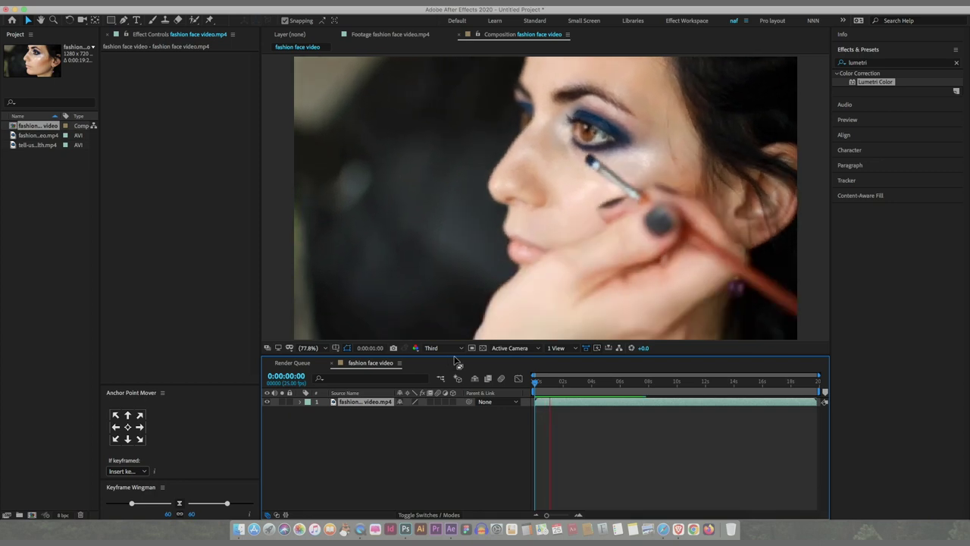
{"action": "left_click", "coordinate": [592, 223]}
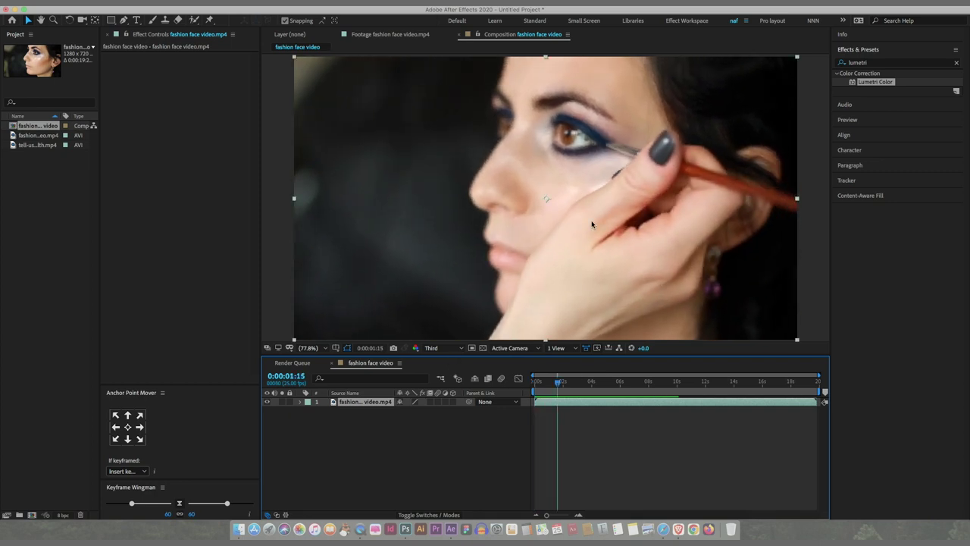
{"action": "left_click", "coordinate": [442, 350]}
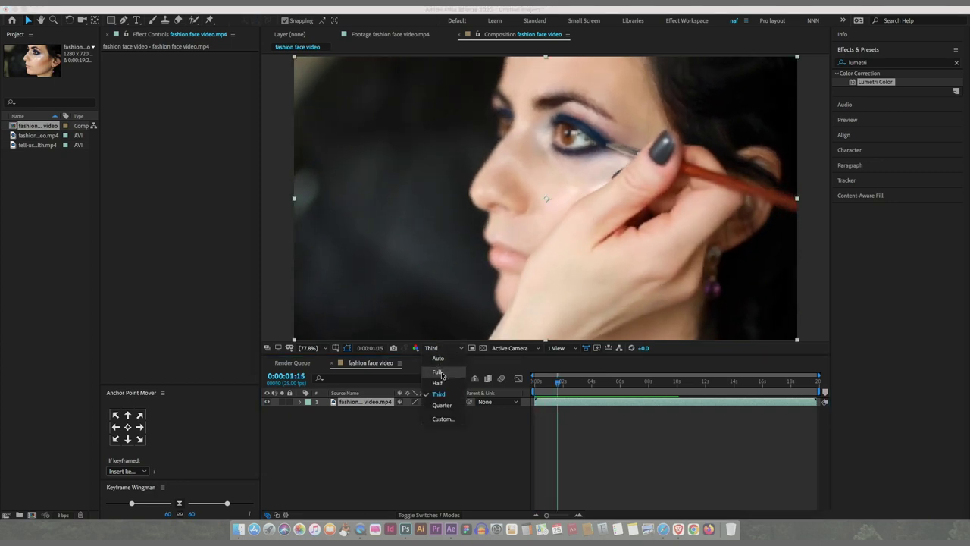
{"action": "left_click", "coordinate": [439, 371]}
{"action": "left_click", "coordinate": [533, 388]}
{"action": "key", "text": "space"}
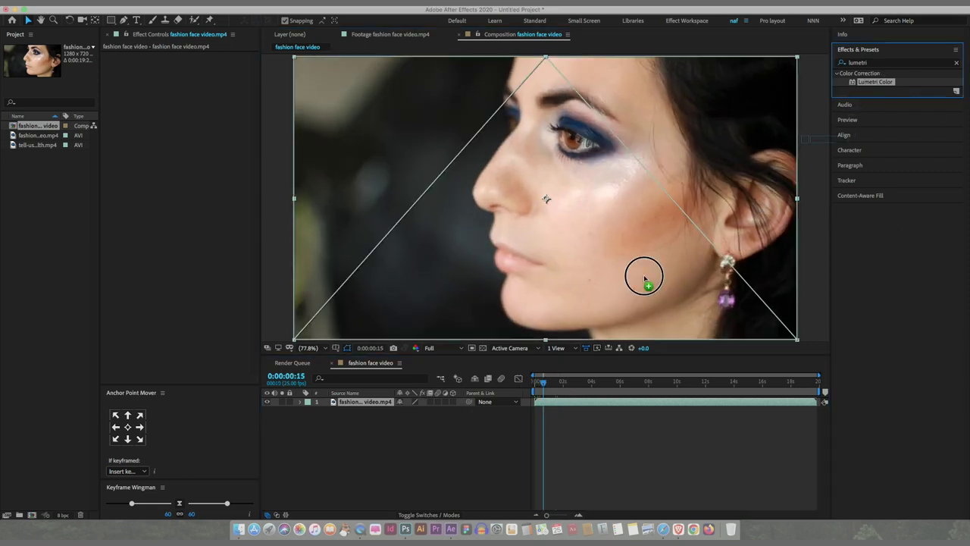
{"action": "left_click_drag", "start_coordinate": [877, 84], "coordinate": [365, 403]}
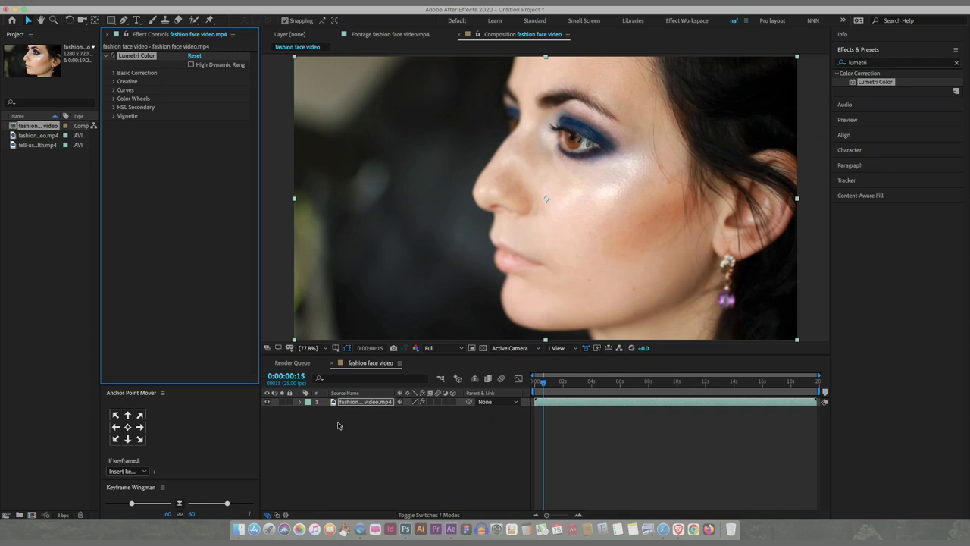
Undo the accidentally duplicated Lumetri effect and duplicate the clip layer instead
{"action": "key", "text": "super+d"}
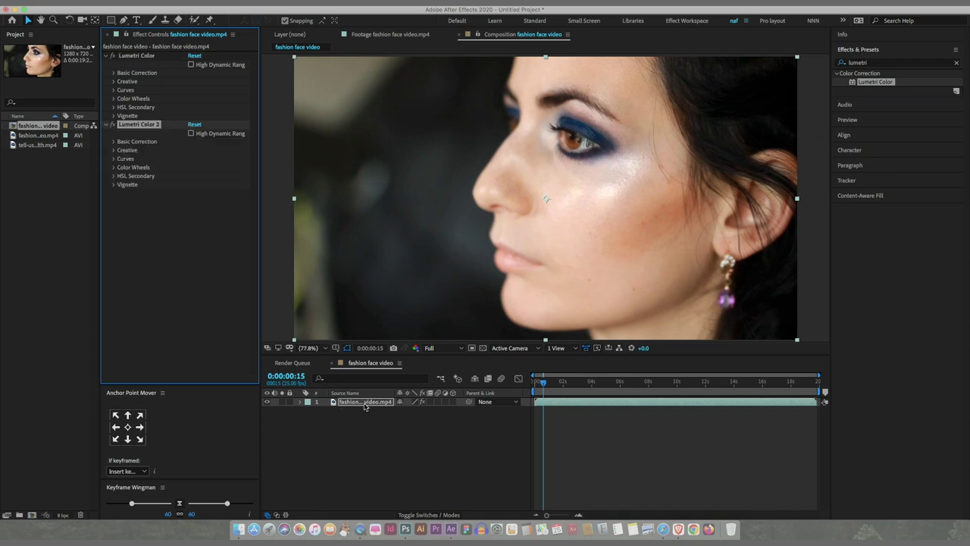
{"action": "left_click", "coordinate": [369, 424]}
{"action": "key", "text": "super+z"}
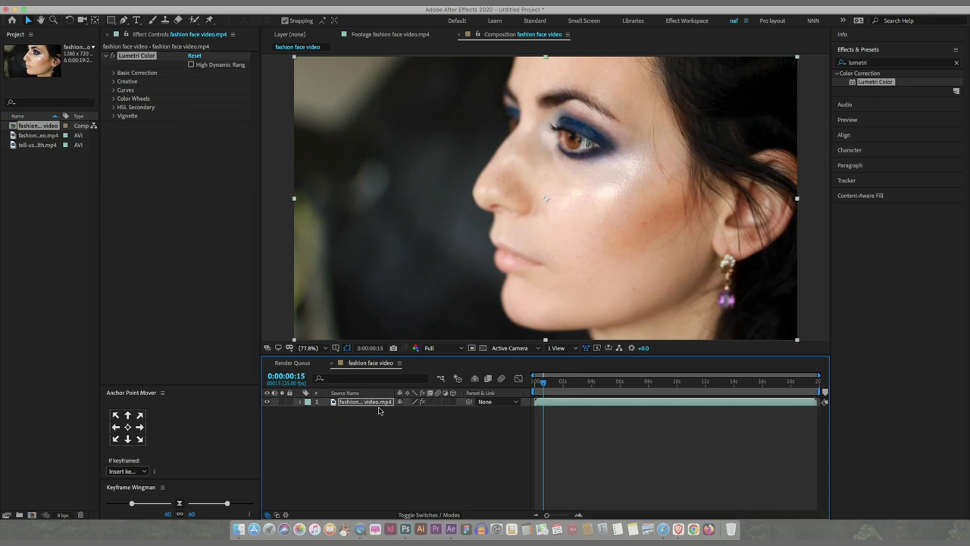
{"action": "left_click", "coordinate": [379, 408]}
{"action": "key", "text": "super+d"}
Rename the top layer 'skin work footages' and hide the lower copy
{"action": "double_click", "coordinate": [379, 403]}
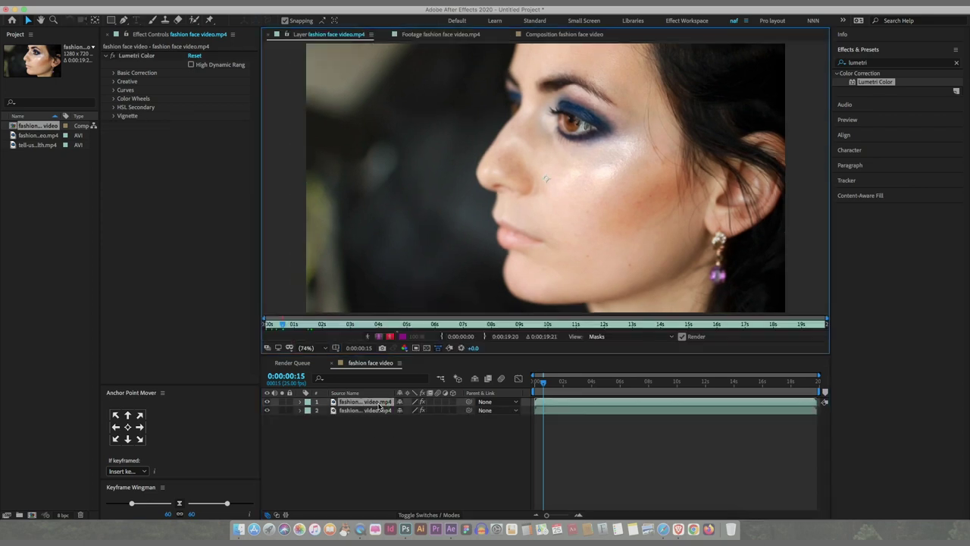
{"action": "right_click", "coordinate": [367, 406]}
{"action": "left_click", "coordinate": [410, 503]}
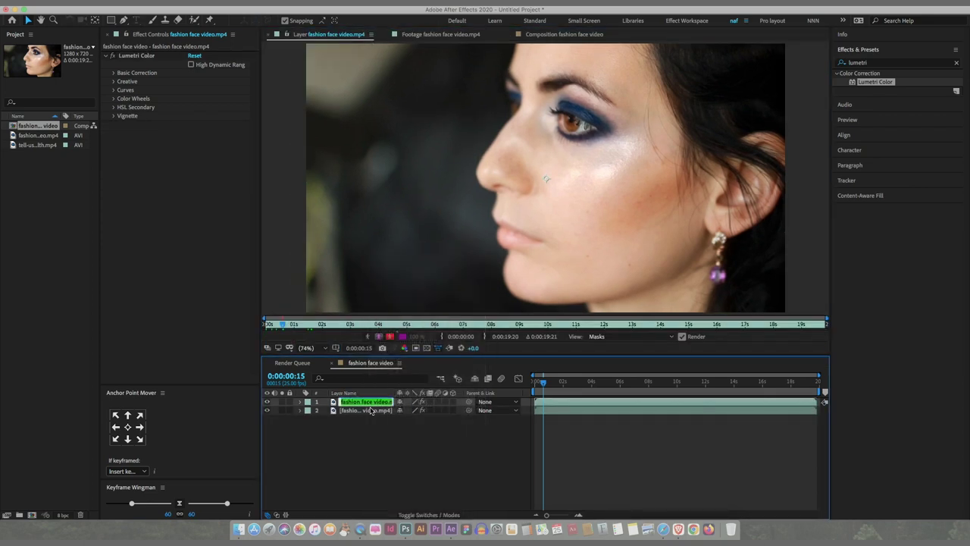
{"action": "key", "text": "BackSpace"}
{"action": "type", "text": "skin work footage"}
{"action": "key", "text": "Return"}
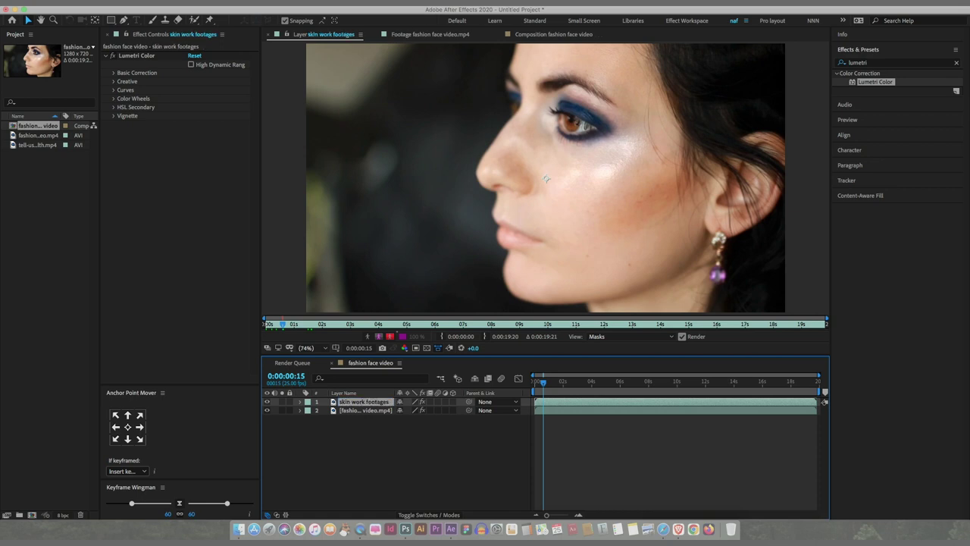
{"action": "left_click", "coordinate": [267, 410]}
{"action": "left_click", "coordinate": [534, 36]}
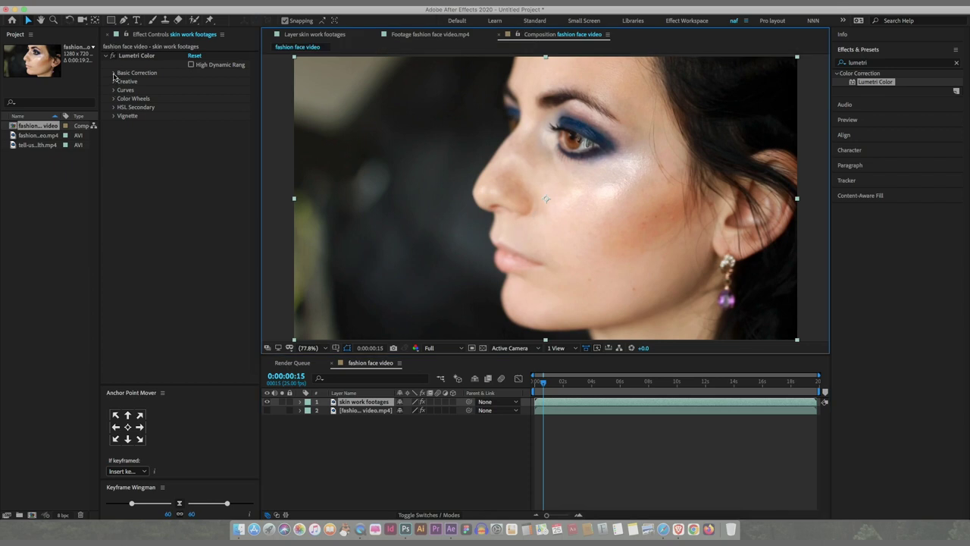
Sample white balance from the skin and set Temperature to 100.0 for a warm tone
{"action": "left_click", "coordinate": [114, 73]}
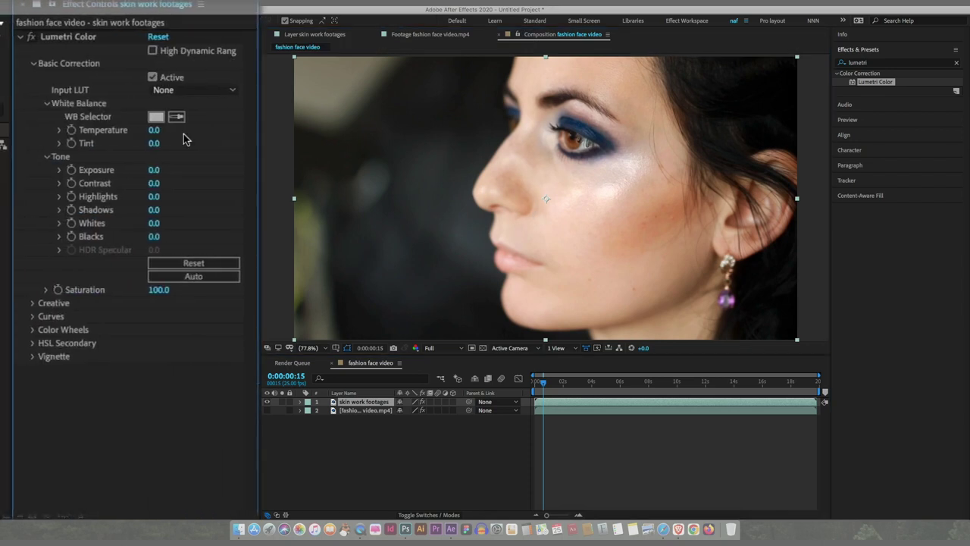
{"action": "left_click", "coordinate": [177, 118]}
{"action": "left_click", "coordinate": [680, 210]}
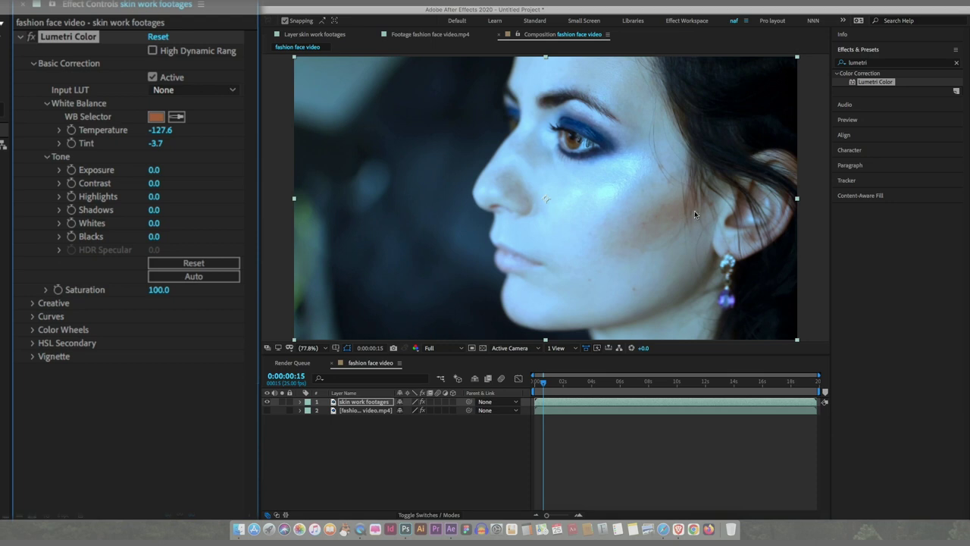
{"action": "left_click", "coordinate": [169, 131]}
{"action": "type", "text": "100"}
{"action": "key", "text": "Return"}
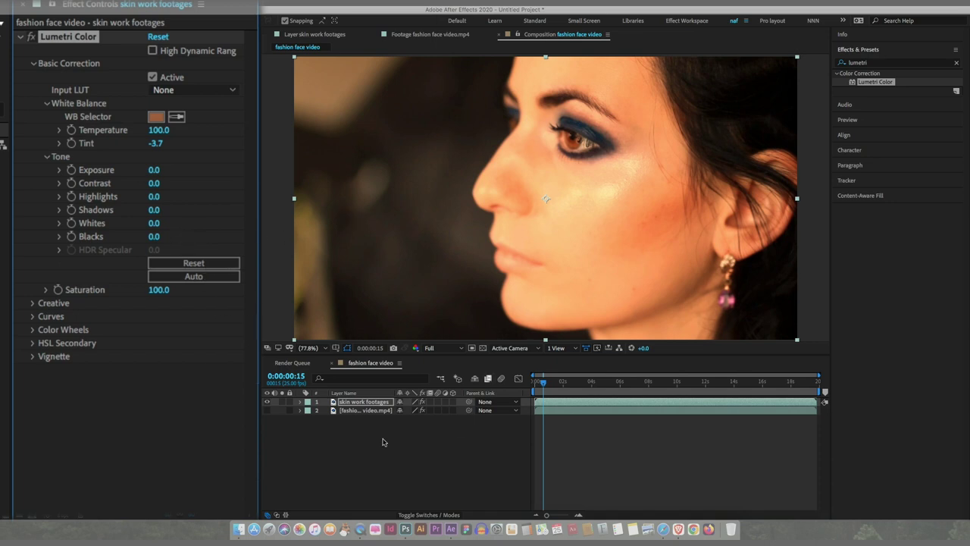
Toggle the Lumetri Color effect off and on to compare the warm grade
{"action": "left_click", "coordinate": [31, 37]}
{"action": "left_click", "coordinate": [31, 37]}
{"action": "left_click", "coordinate": [31, 37]}
{"action": "left_click", "coordinate": [31, 37]}
Scrub Tone to Exposure -1.1, Highlights 19.0, Whites 8.0 and Blacks -5.0
{"action": "left_click", "coordinate": [154, 170]}
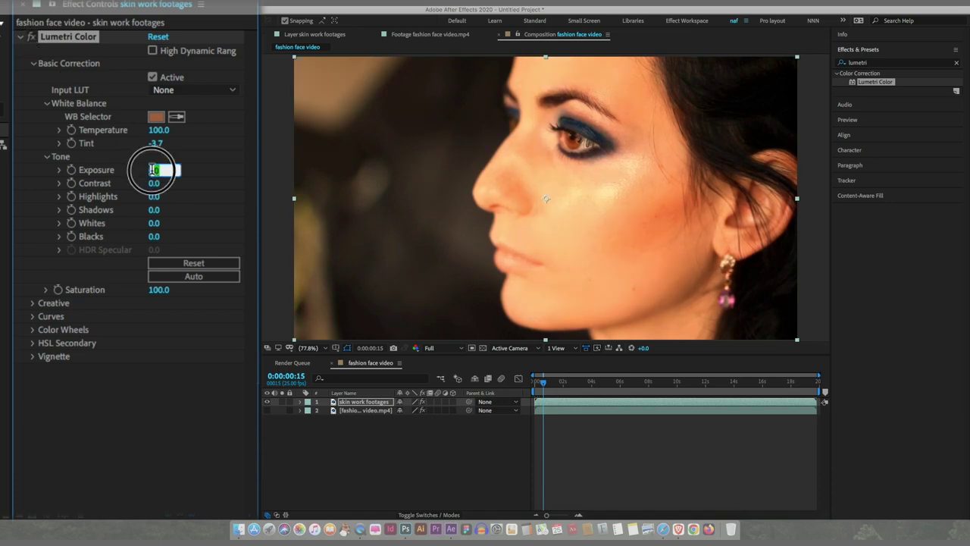
{"action": "key", "text": "Return"}
{"action": "mouse_move", "coordinate": [157, 170]}
{"action": "left_mouse_down"}
{"action": "mouse_move", "coordinate": [176, 177]}
{"action": "mouse_move", "coordinate": [147, 176]}
{"action": "left_mouse_up"}
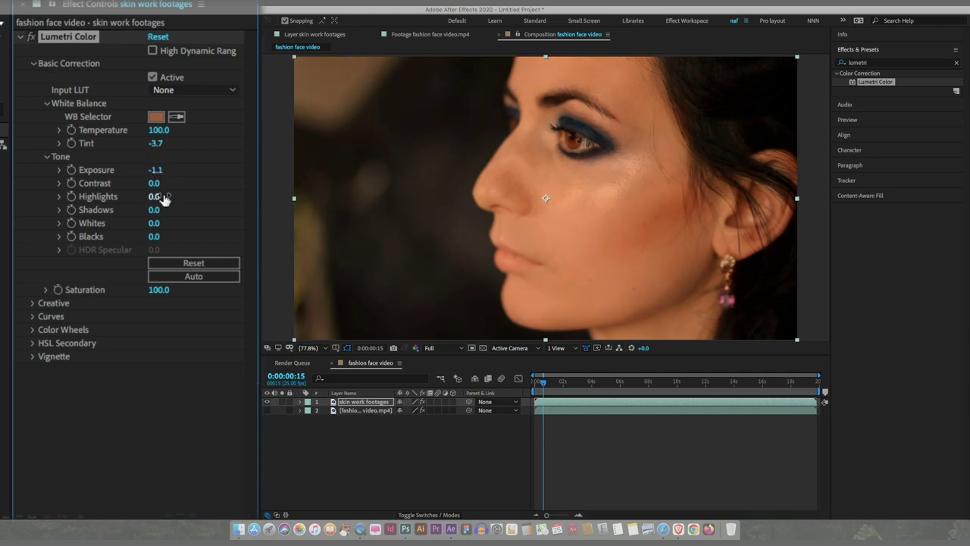
{"action": "left_click_drag", "start_coordinate": [158, 202], "coordinate": [178, 201]}
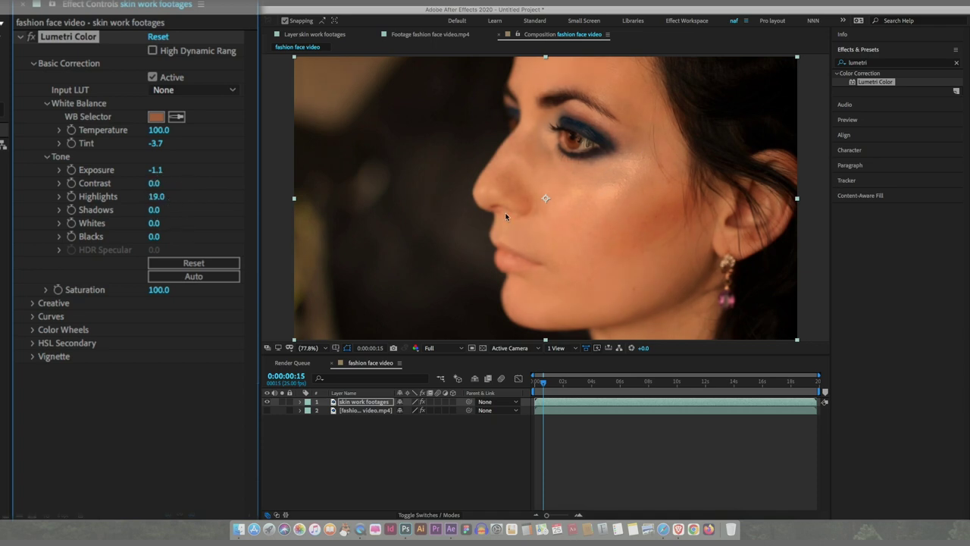
{"action": "left_click", "coordinate": [157, 227]}
{"action": "mouse_move", "coordinate": [157, 227]}
{"action": "left_mouse_down"}
{"action": "mouse_move", "coordinate": [148, 229]}
{"action": "mouse_move", "coordinate": [171, 232]}
{"action": "left_mouse_up"}
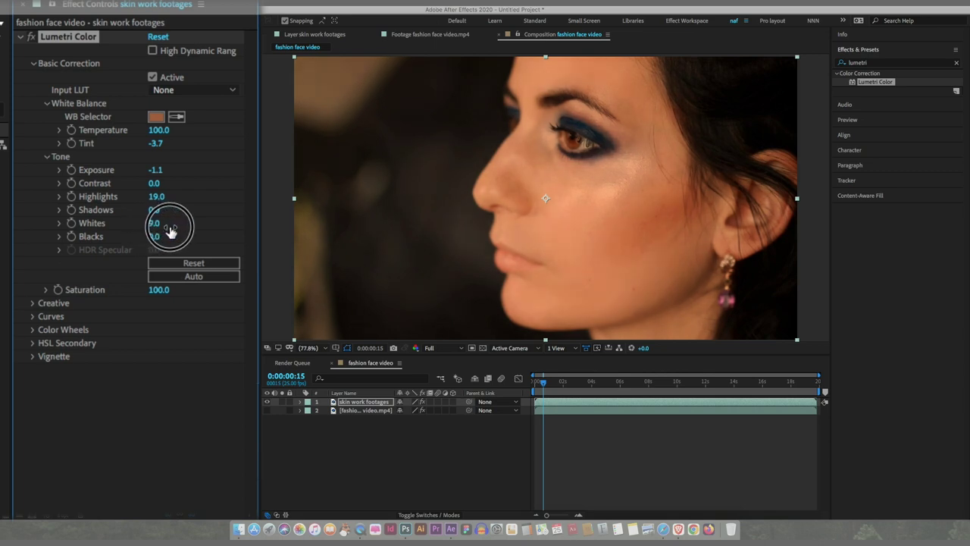
{"action": "left_click_drag", "start_coordinate": [172, 232], "coordinate": [158, 243]}
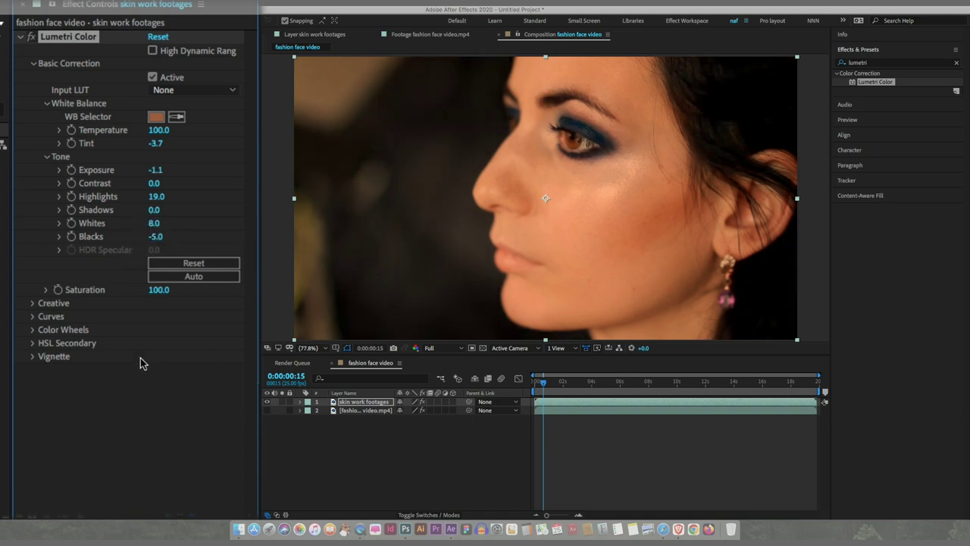
Key the face's skin tone with the HSL Secondary Set color eyedropper and show the mask
{"action": "left_click", "coordinate": [34, 345]}
{"action": "left_click", "coordinate": [46, 370]}
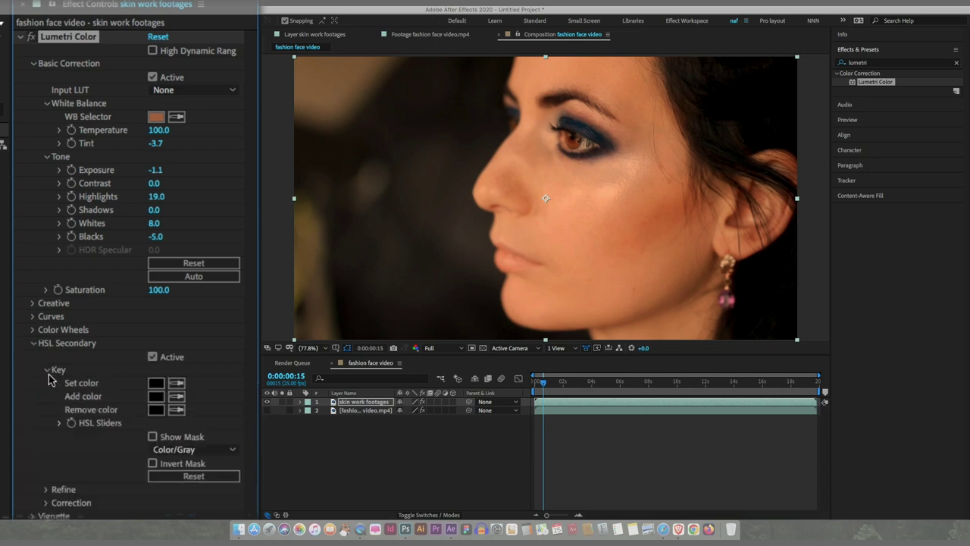
{"action": "left_click", "coordinate": [178, 383]}
{"action": "left_click", "coordinate": [663, 208]}
{"action": "left_click", "coordinate": [152, 437]}
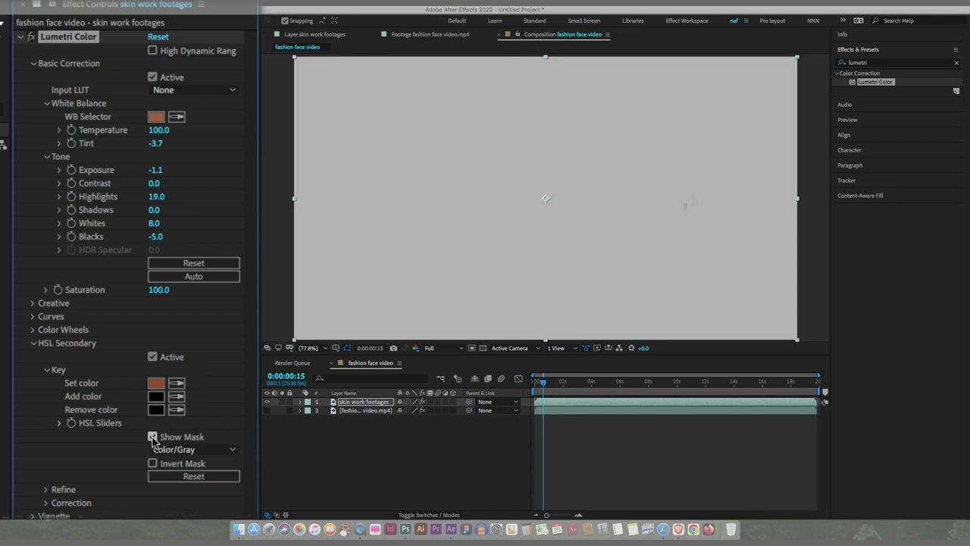
Refine the skin key by adding more skin shades and removing the brown background patch
{"action": "left_click", "coordinate": [176, 396]}
{"action": "left_click", "coordinate": [668, 200]}
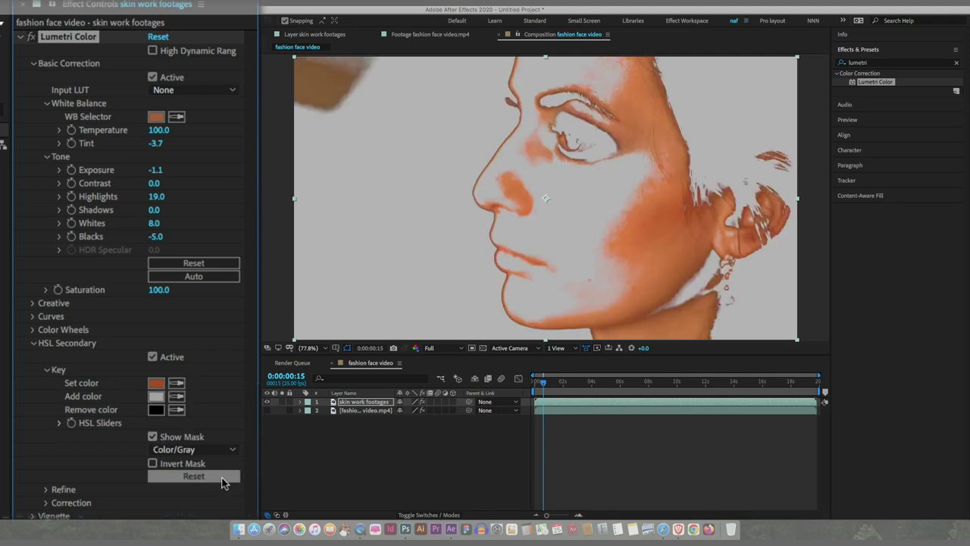
{"action": "left_click", "coordinate": [177, 410]}
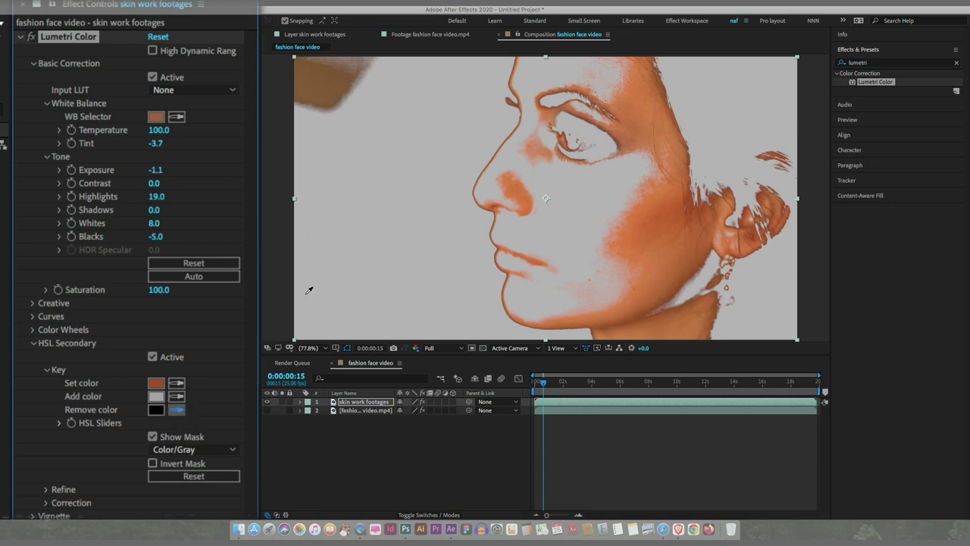
{"action": "left_click", "coordinate": [429, 175]}
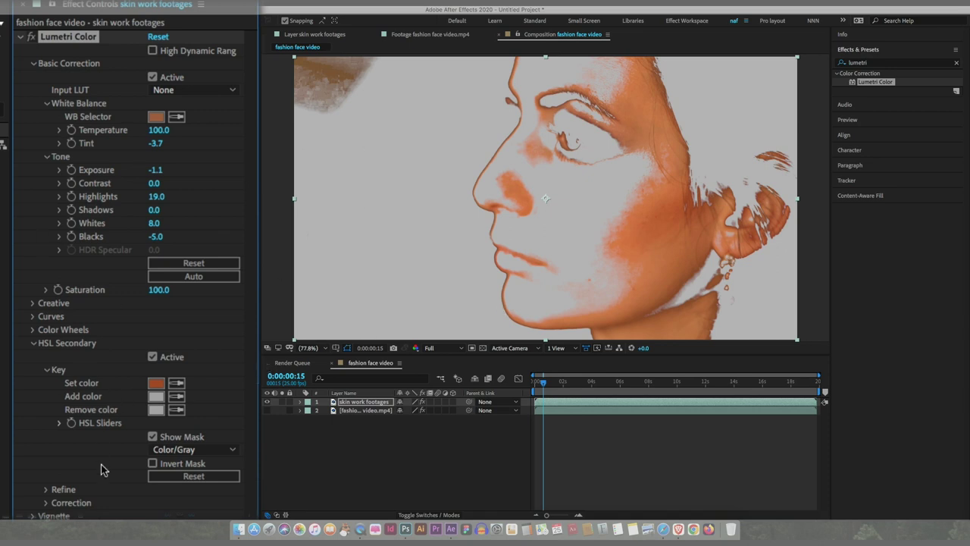
{"action": "left_click", "coordinate": [47, 490]}
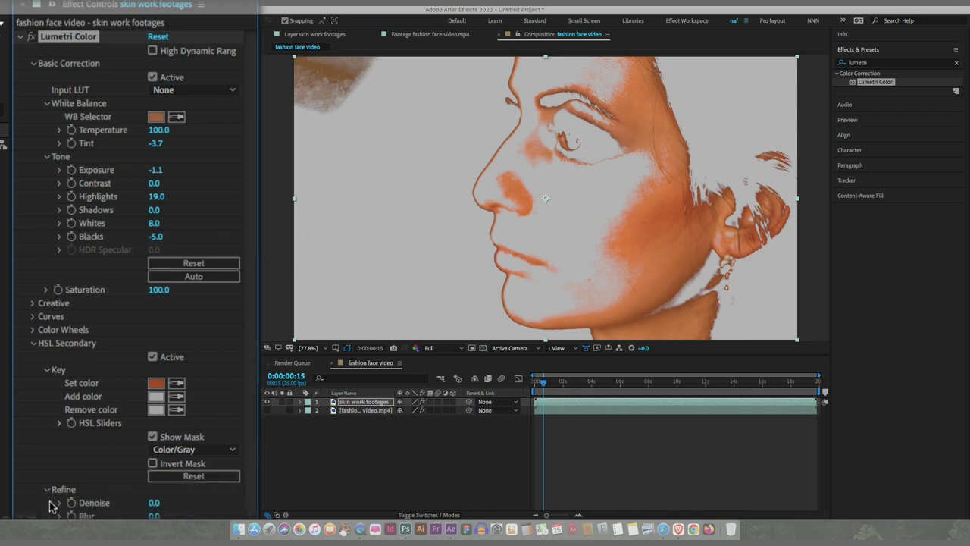
Refine the skin key with Blur 5.0 and Denoise 30.0
{"action": "scroll", "coordinate": [109, 486], "scroll_direction": "down", "scroll_amount": 1}
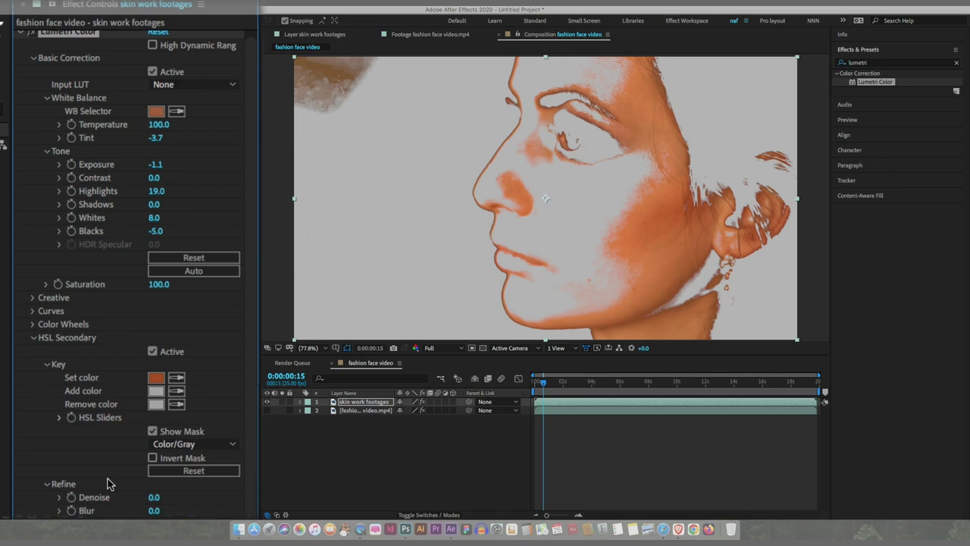
{"action": "left_click", "coordinate": [163, 512]}
{"action": "left_click_drag", "start_coordinate": [163, 512], "coordinate": [182, 512]}
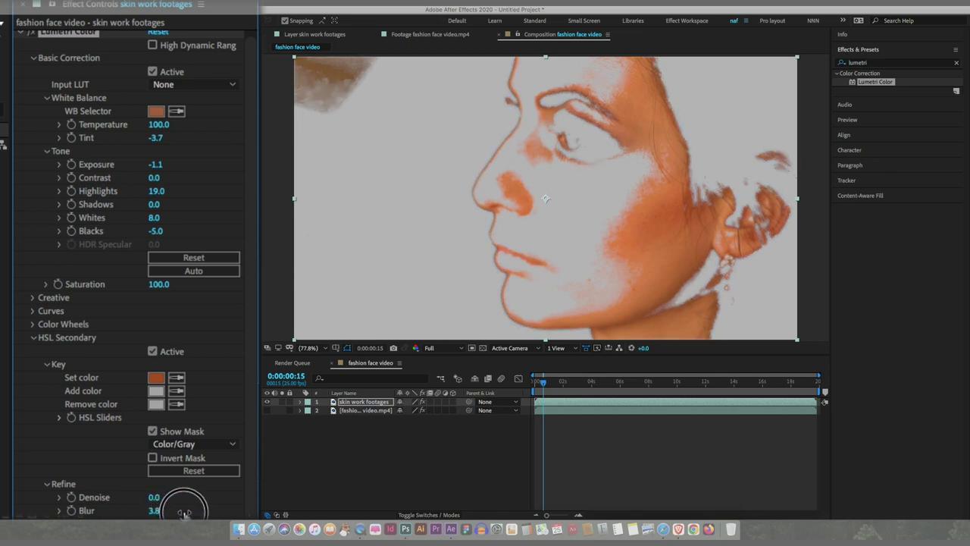
{"action": "left_click", "coordinate": [155, 512]}
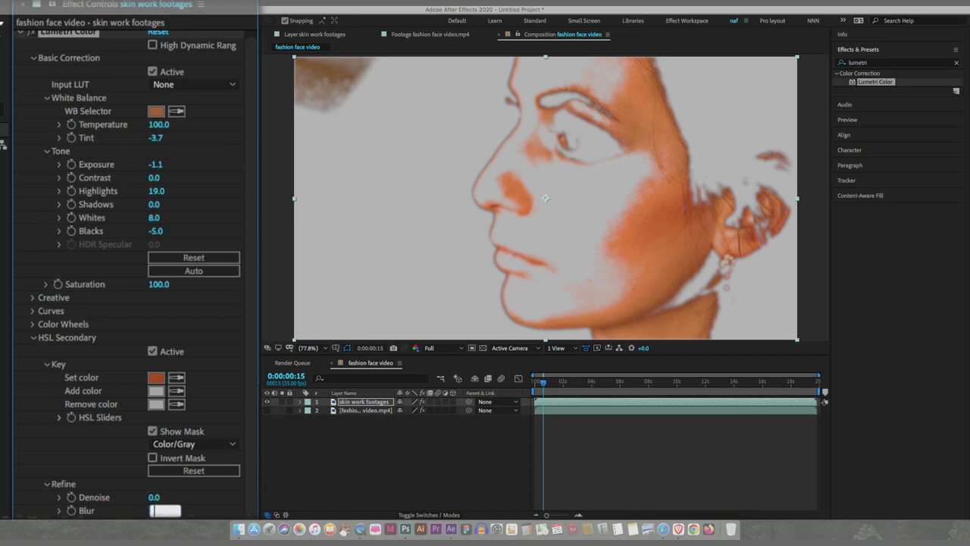
{"action": "type", "text": "5"}
{"action": "key", "text": "Return"}
{"action": "left_click_drag", "start_coordinate": [154, 498], "coordinate": [174, 500]}
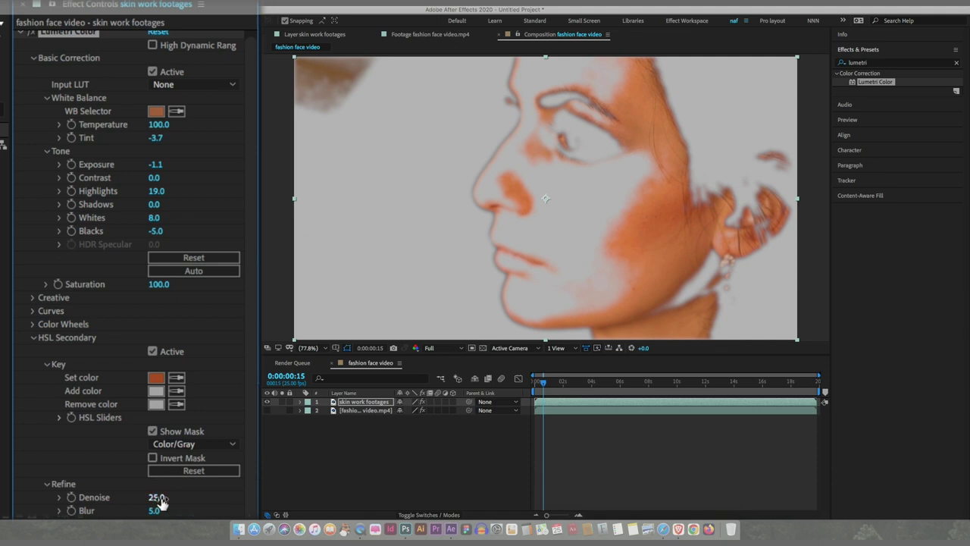
{"action": "left_click", "coordinate": [158, 499]}
{"action": "type", "text": "30"}
{"action": "key", "text": "Return"}
Compare mask against image, turn Show Mask off, and disable the Lumetri grade
{"action": "left_click", "coordinate": [154, 432]}
{"action": "left_click", "coordinate": [153, 432]}
{"action": "left_click", "coordinate": [153, 432]}
{"action": "left_click", "coordinate": [153, 431]}
{"action": "left_click", "coordinate": [153, 431]}
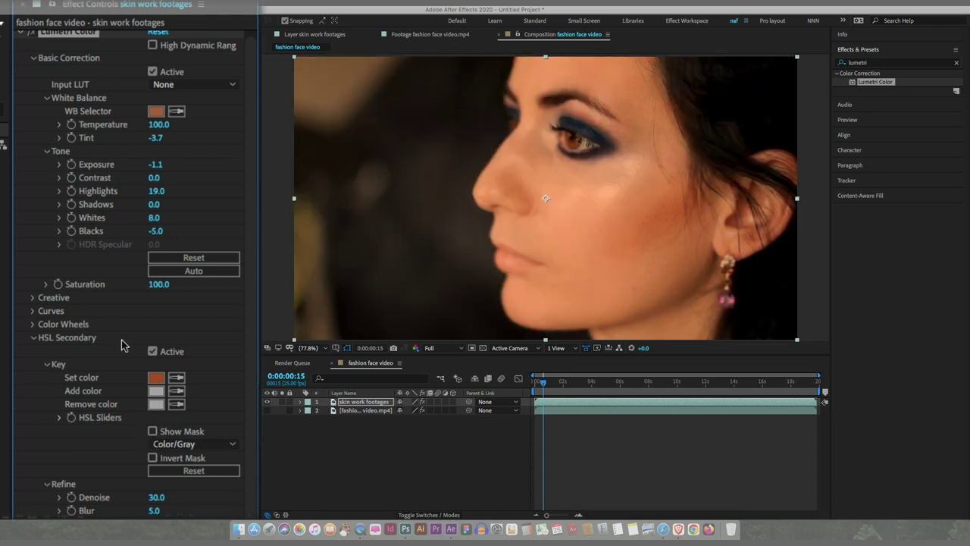
{"action": "scroll", "coordinate": [31, 61], "scroll_direction": "up", "scroll_amount": 1}
{"action": "left_click", "coordinate": [29, 39]}
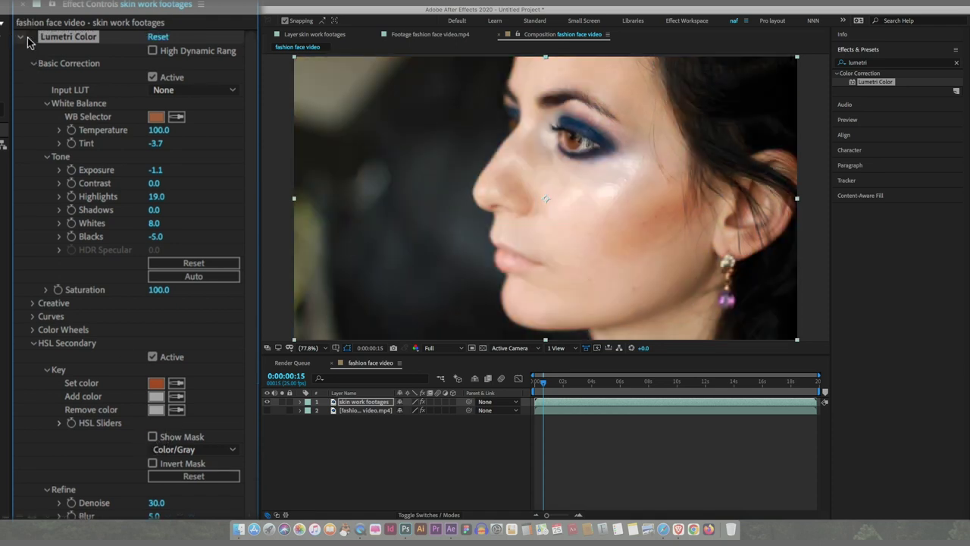
Flick the Lumetri grade off and on to compare, leaving it enabled
{"action": "left_click", "coordinate": [28, 40]}
{"action": "left_click", "coordinate": [29, 39]}
{"action": "left_click", "coordinate": [29, 40]}
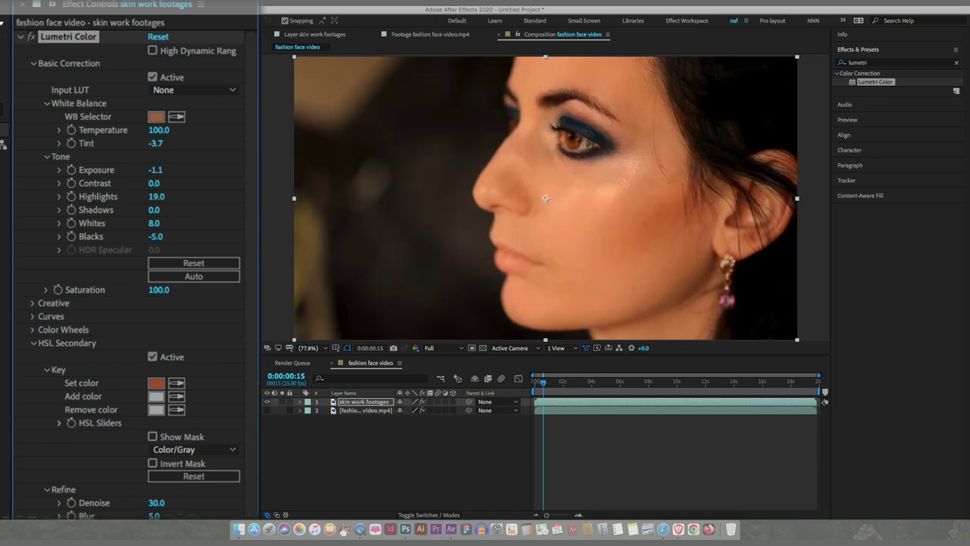
{"action": "scroll", "coordinate": [122, 497], "scroll_direction": "down", "scroll_amount": 1}
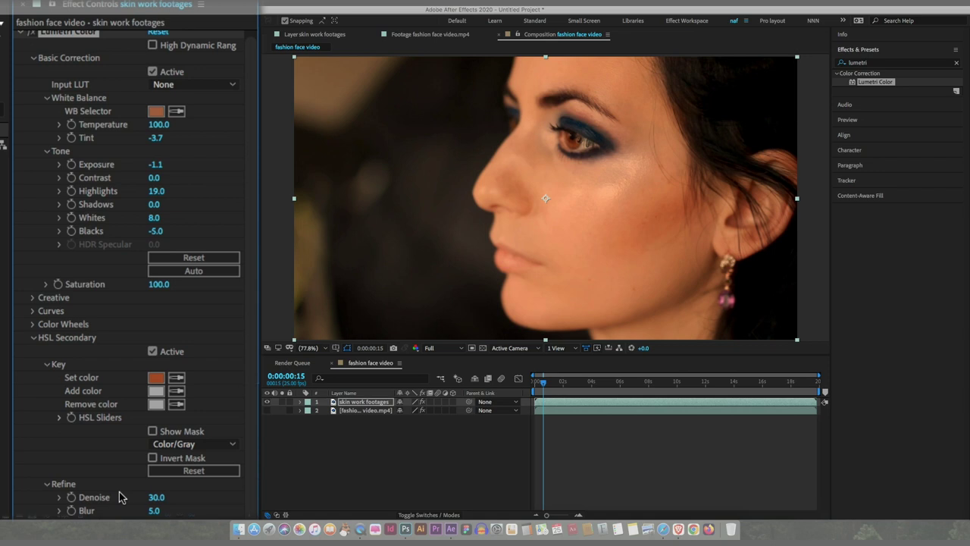
{"action": "scroll", "coordinate": [121, 493], "scroll_direction": "down", "scroll_amount": 5}
{"action": "scroll", "coordinate": [123, 494], "scroll_direction": "down", "scroll_amount": 1}
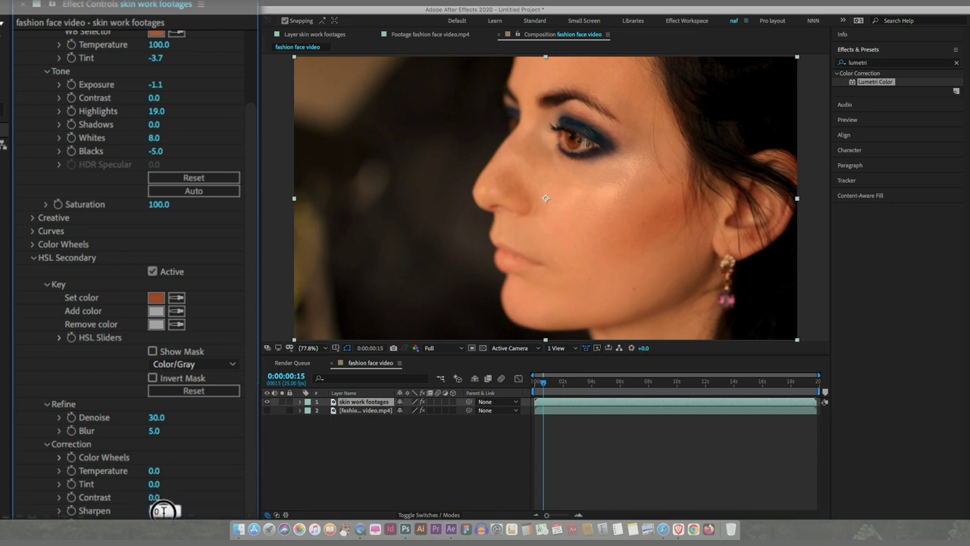
Correct the keyed skin with Sharpen 40.0 and Temperature 24.0
{"action": "left_click_drag", "start_coordinate": [156, 512], "coordinate": [196, 514]}
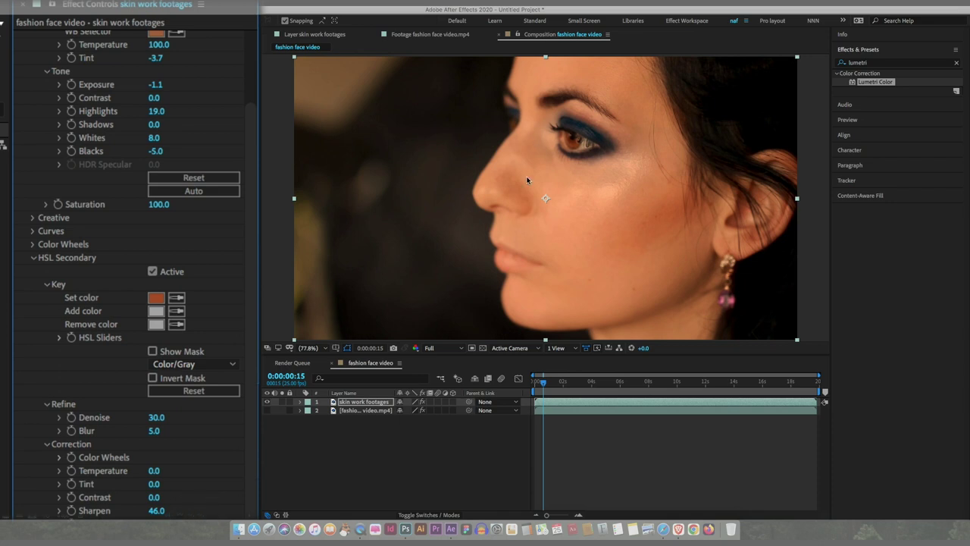
{"action": "left_click", "coordinate": [160, 511]}
{"action": "type", "text": "40"}
{"action": "key", "text": "Return"}
{"action": "left_click_drag", "start_coordinate": [154, 471], "coordinate": [176, 477]}
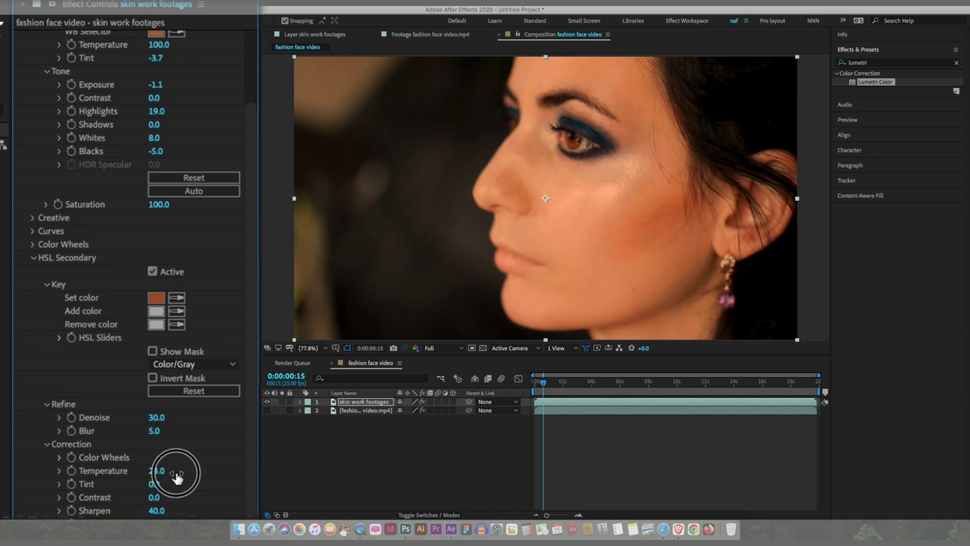
{"action": "left_click_drag", "start_coordinate": [176, 478], "coordinate": [175, 477]}
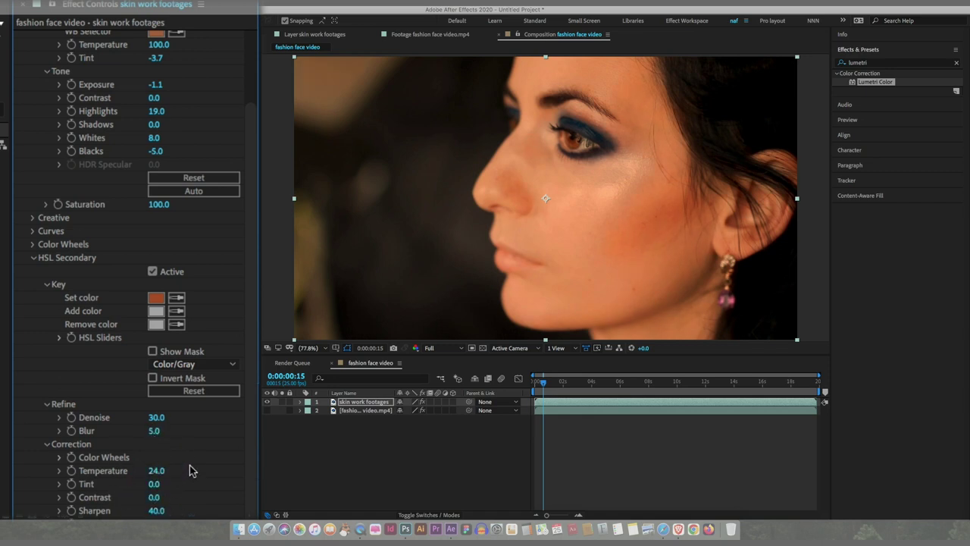
{"action": "scroll", "coordinate": [86, 182], "scroll_direction": "up", "scroll_amount": 4}
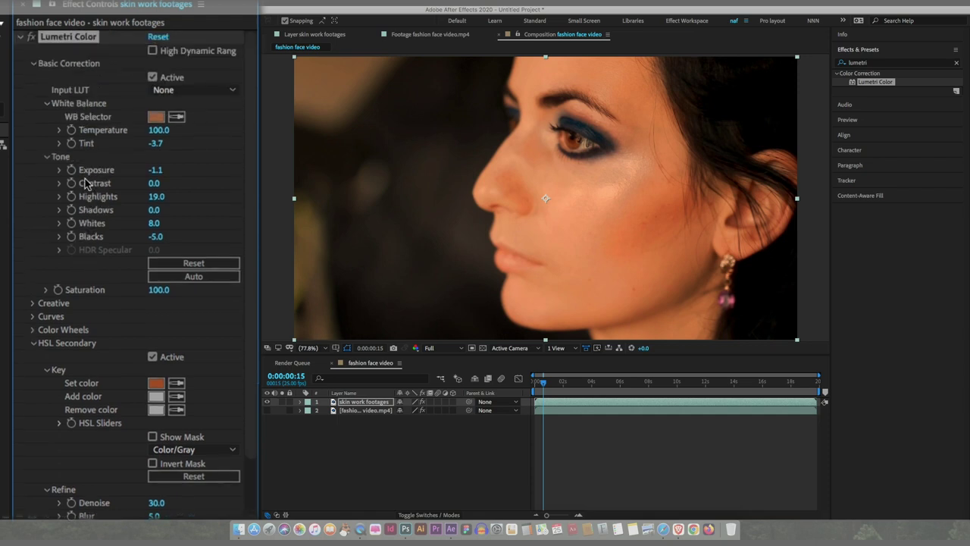
Raise the Basic Correction Temperature to 110.0
{"action": "left_click_drag", "start_coordinate": [157, 138], "coordinate": [171, 134]}
{"action": "left_click_drag", "start_coordinate": [171, 134], "coordinate": [170, 135]}
{"action": "scroll", "coordinate": [198, 338], "scroll_direction": "down", "scroll_amount": 1}
Bow the RGB curve upward with two points to brighten the face, then play it
{"action": "left_click", "coordinate": [33, 304]}
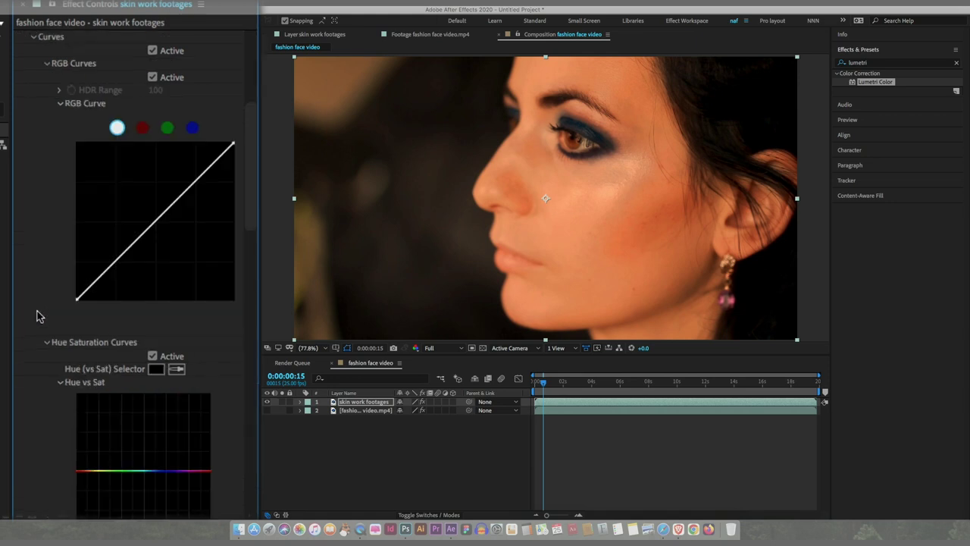
{"action": "left_click_drag", "start_coordinate": [120, 269], "coordinate": [113, 260]}
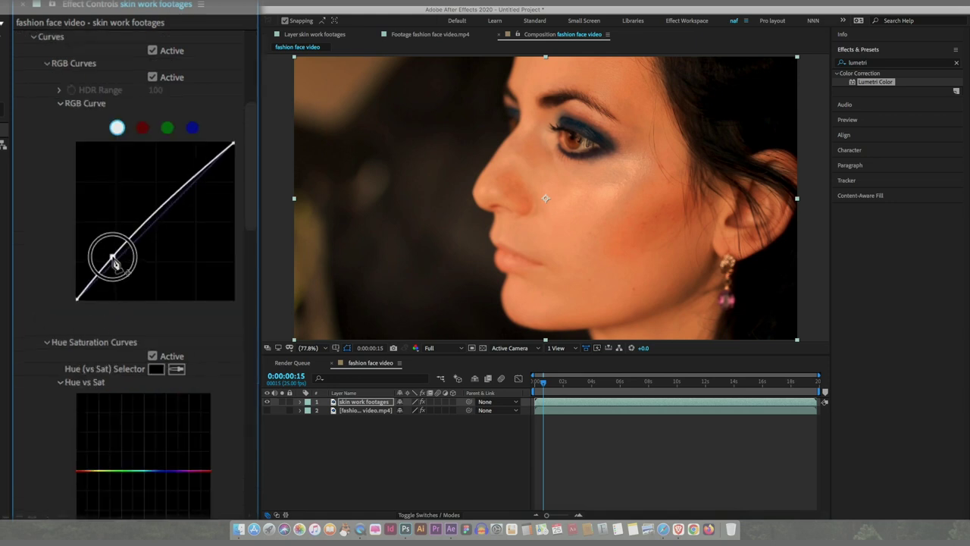
{"action": "mouse_move", "coordinate": [193, 190]}
{"action": "left_mouse_down"}
{"action": "mouse_move", "coordinate": [196, 200]}
{"action": "mouse_move", "coordinate": [194, 190]}
{"action": "left_mouse_up"}
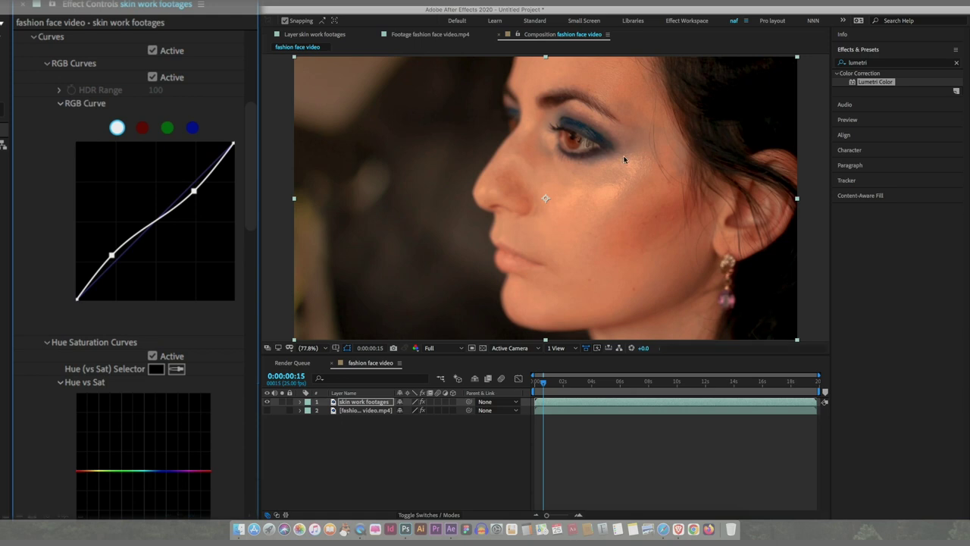
{"action": "left_click_drag", "start_coordinate": [194, 190], "coordinate": [202, 163]}
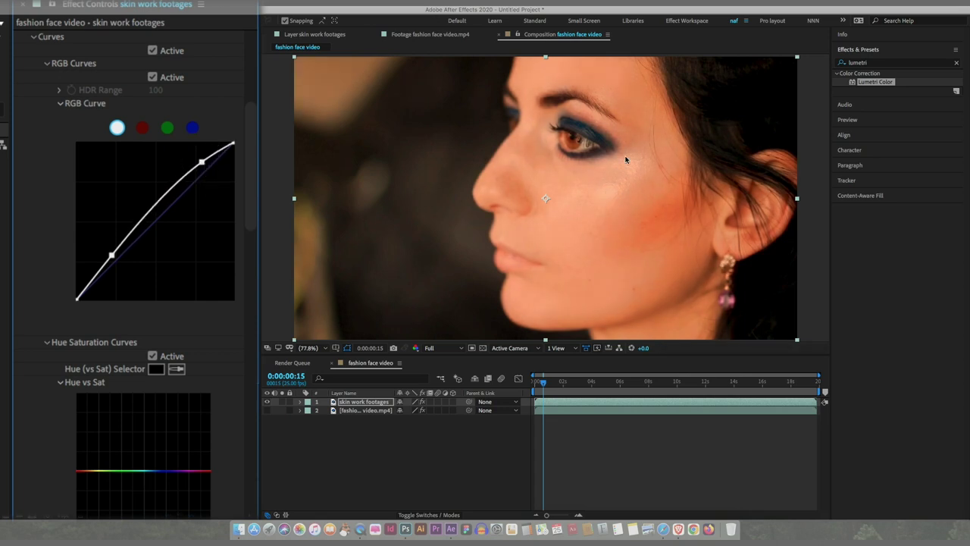
{"action": "left_click_drag", "start_coordinate": [111, 256], "coordinate": [109, 247]}
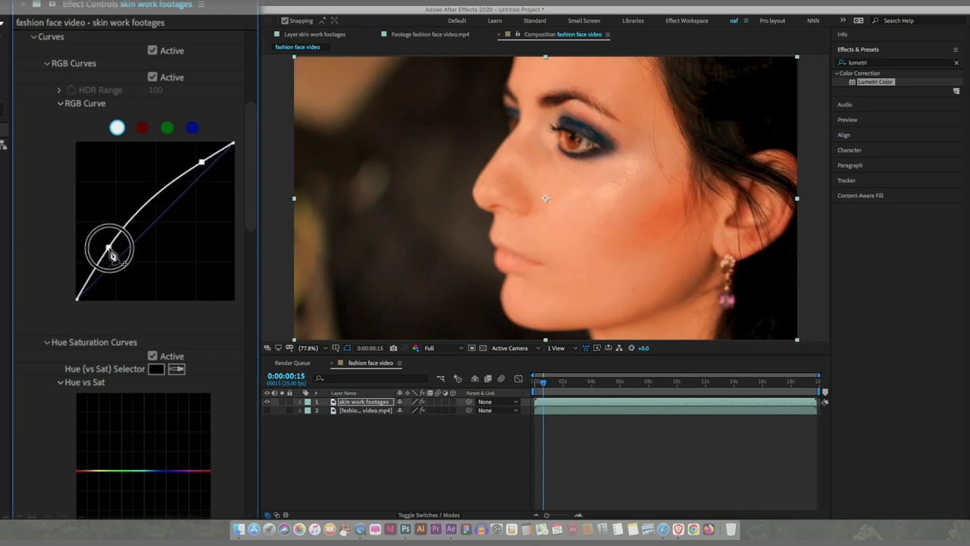
{"action": "left_click_drag", "start_coordinate": [153, 192], "coordinate": [154, 213]}
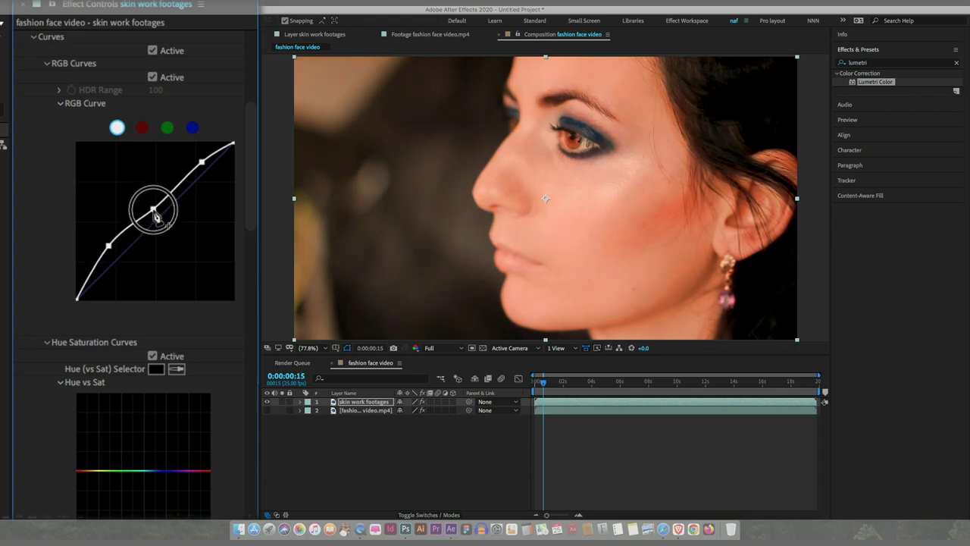
{"action": "mouse_move", "coordinate": [157, 217]}
{"action": "left_mouse_down"}
{"action": "mouse_move", "coordinate": [161, 235]}
{"action": "mouse_move", "coordinate": [158, 209]}
{"action": "left_mouse_up"}
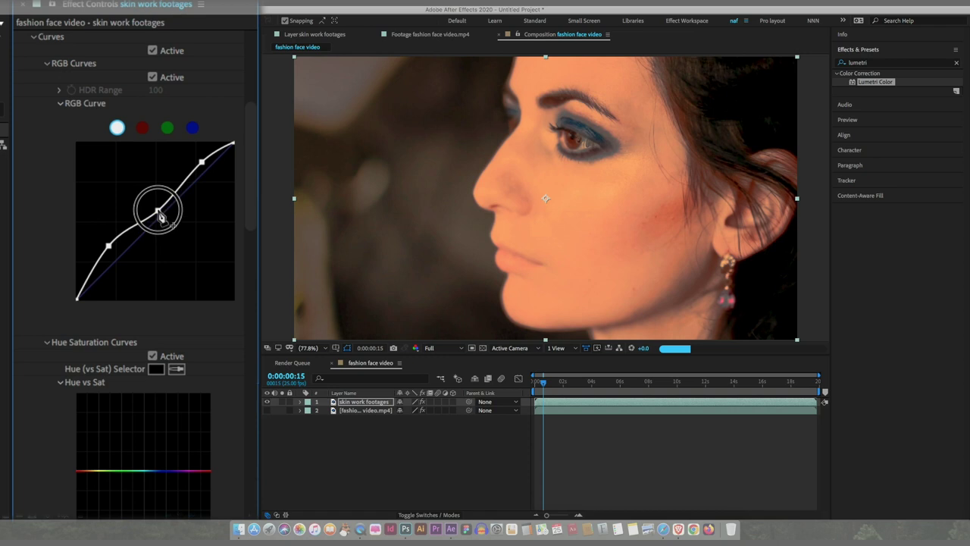
{"action": "key", "text": "ctrl+z"}
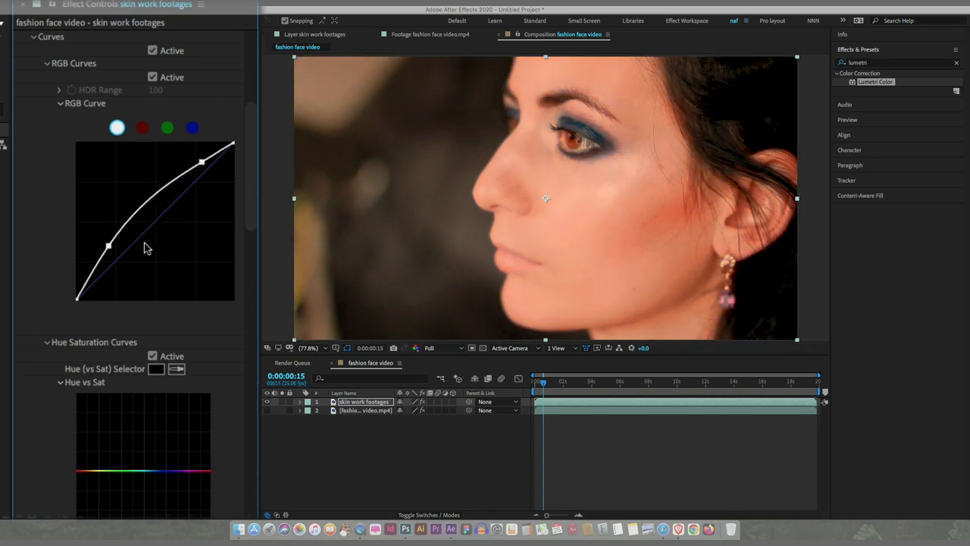
{"action": "left_click_drag", "start_coordinate": [110, 247], "coordinate": [116, 263]}
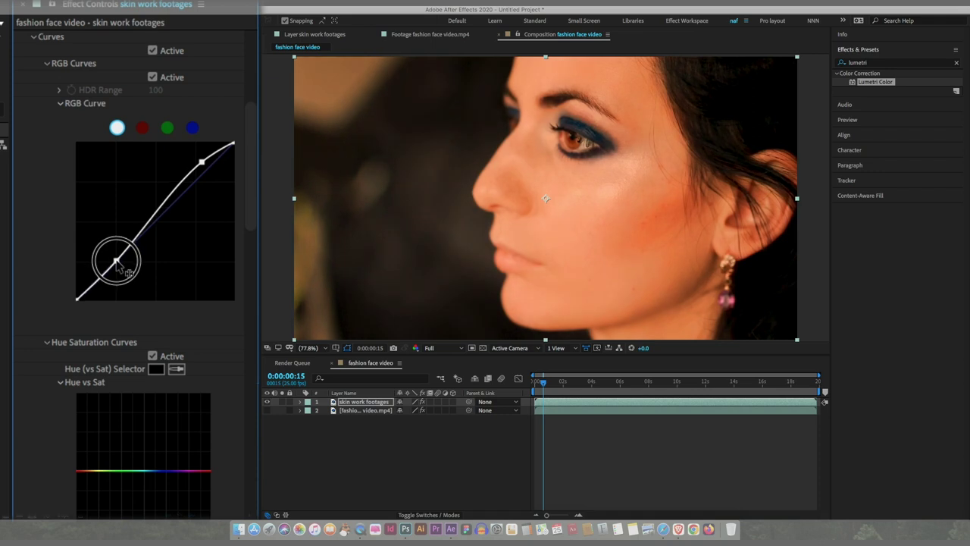
{"action": "key", "text": "space"}
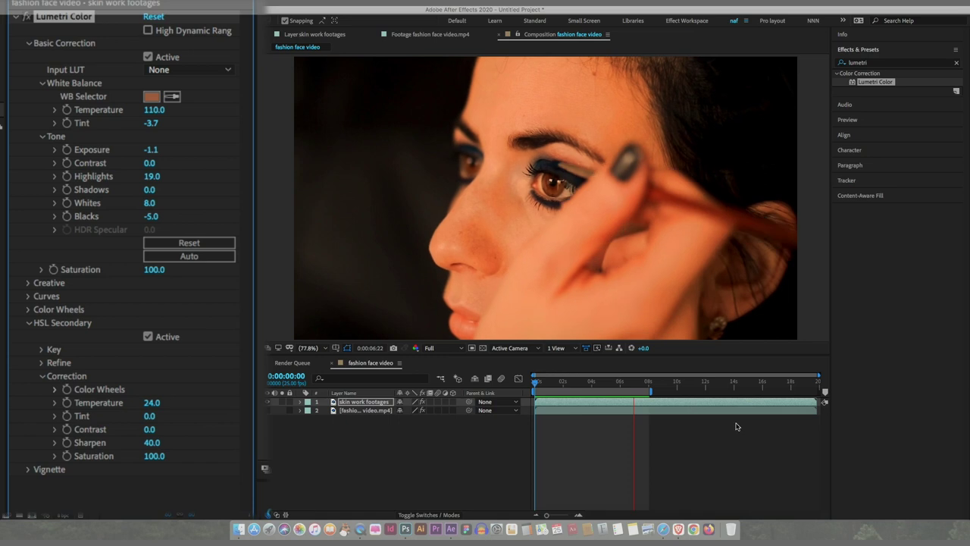
Stop playback at 0:00:00:00 and toggle the skin work footages layer to compare with the original
{"action": "key", "text": "space"}
{"action": "left_click_drag", "start_coordinate": [639, 383], "coordinate": [535, 383]}
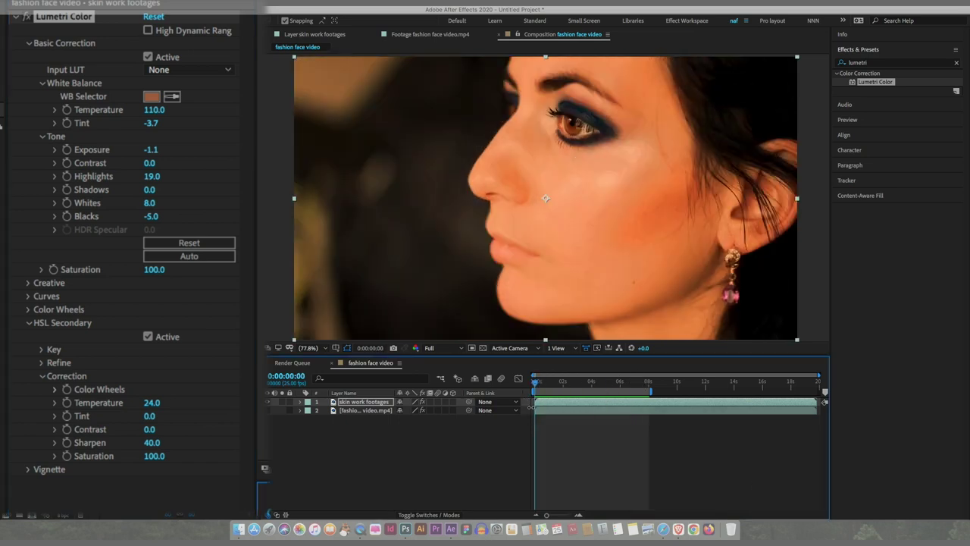
{"action": "left_click", "coordinate": [270, 403]}
{"action": "left_click", "coordinate": [270, 403]}
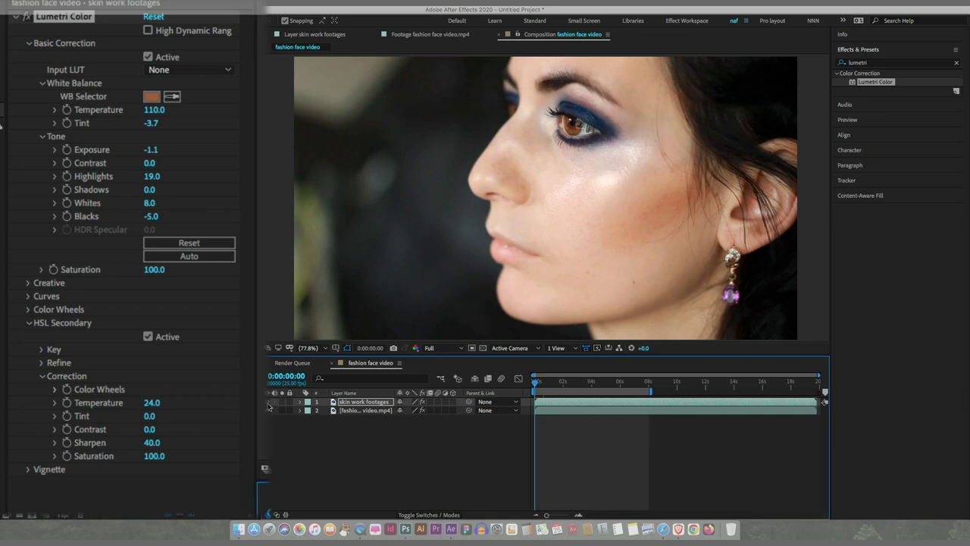
{"action": "left_click", "coordinate": [270, 402]}
{"action": "left_click", "coordinate": [269, 404]}
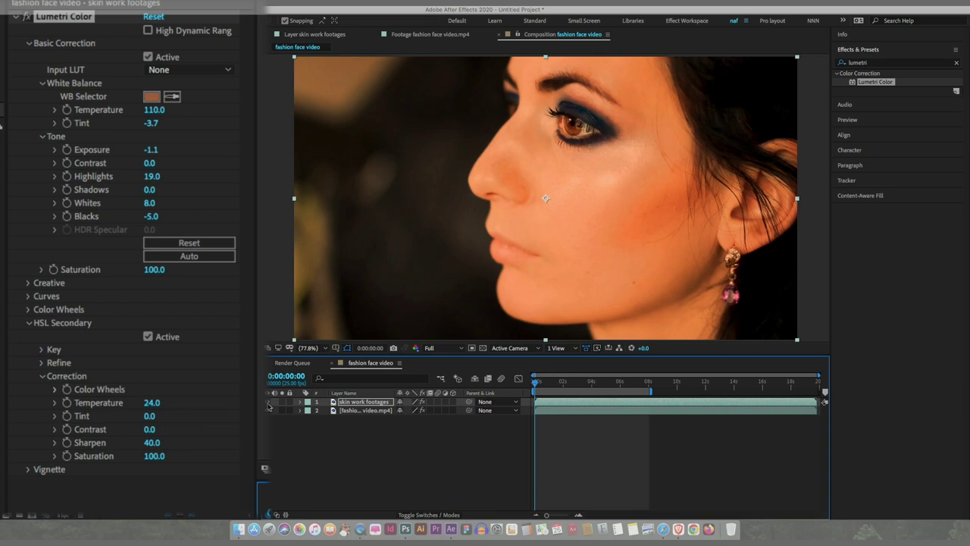
{"action": "left_click", "coordinate": [268, 405]}
Compare the grade with the original, then lower Lumetri Temperature from 110.0 to 73.0
{"action": "left_click", "coordinate": [269, 407]}
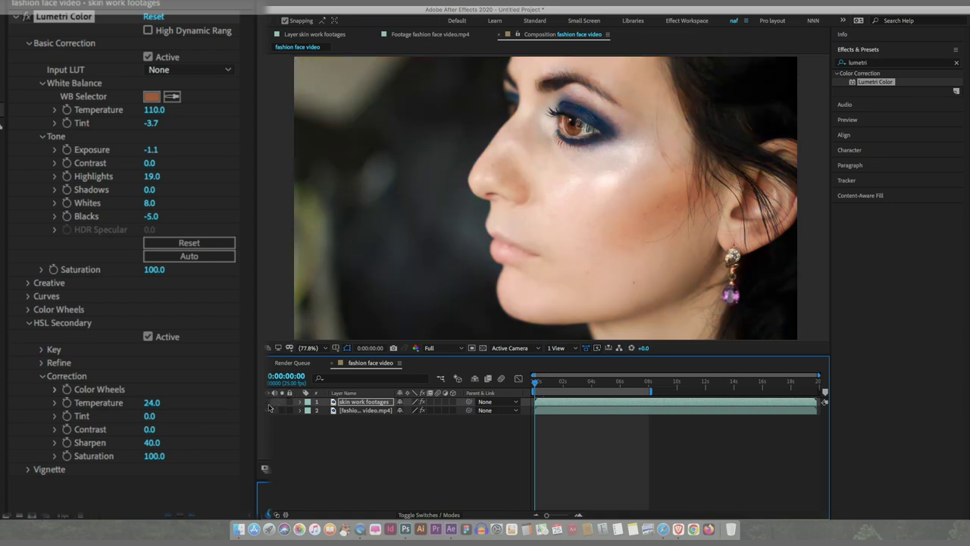
{"action": "left_click", "coordinate": [269, 407]}
{"action": "left_click", "coordinate": [268, 406]}
{"action": "left_click", "coordinate": [269, 406]}
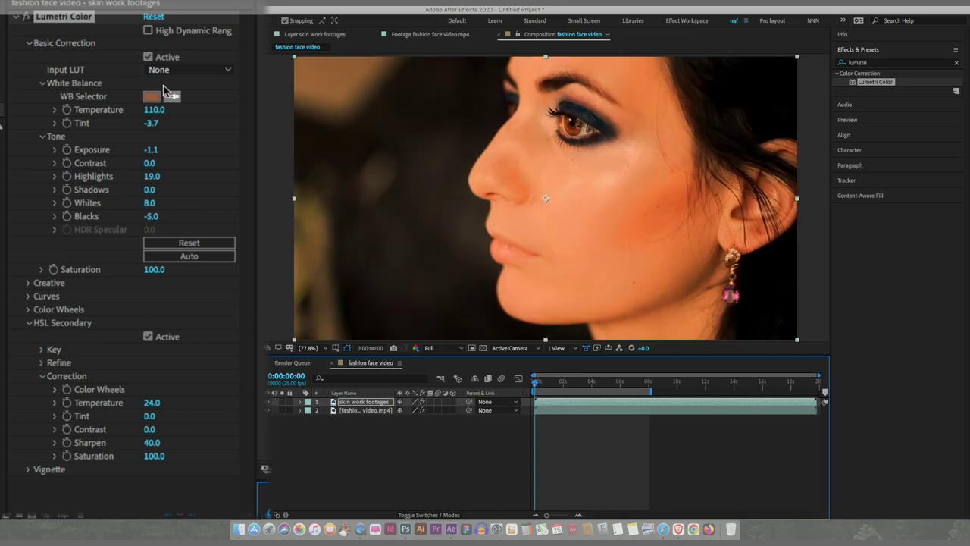
{"action": "left_click_drag", "start_coordinate": [154, 110], "coordinate": [147, 118]}
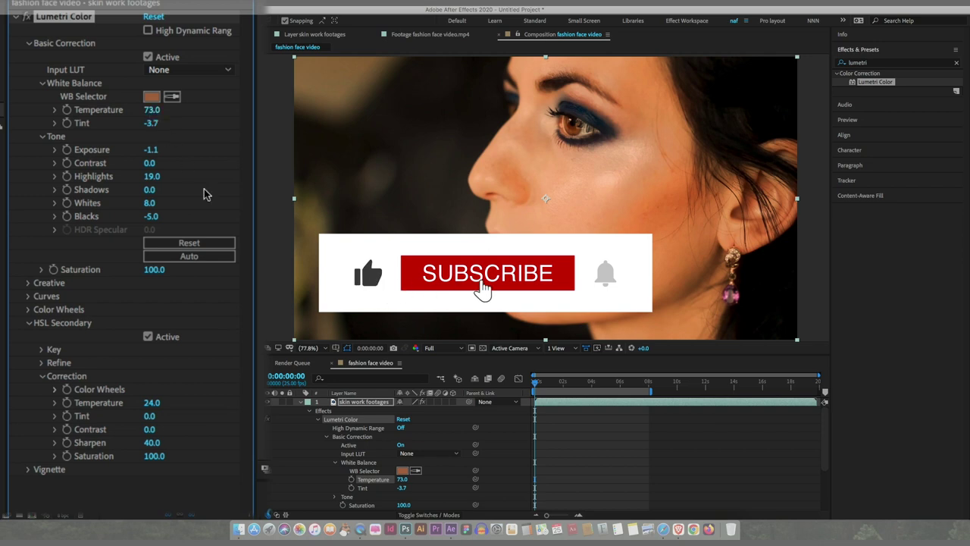
Toggle the skin work footages layer's visibility a few times, leaving it hidden to show the original face
{"action": "left_click", "coordinate": [270, 403]}
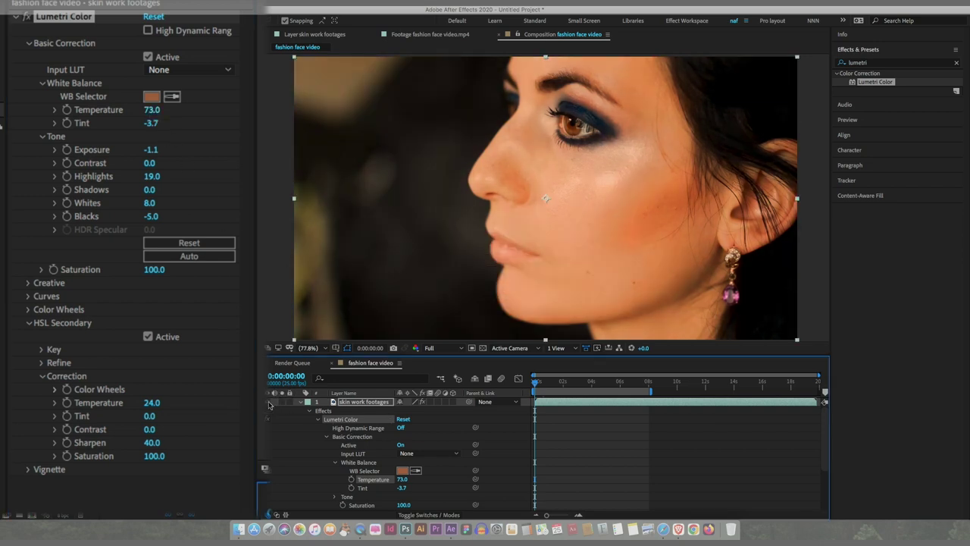
{"action": "left_click", "coordinate": [268, 404]}
{"action": "left_click", "coordinate": [268, 404]}
{"action": "left_click", "coordinate": [268, 404]}
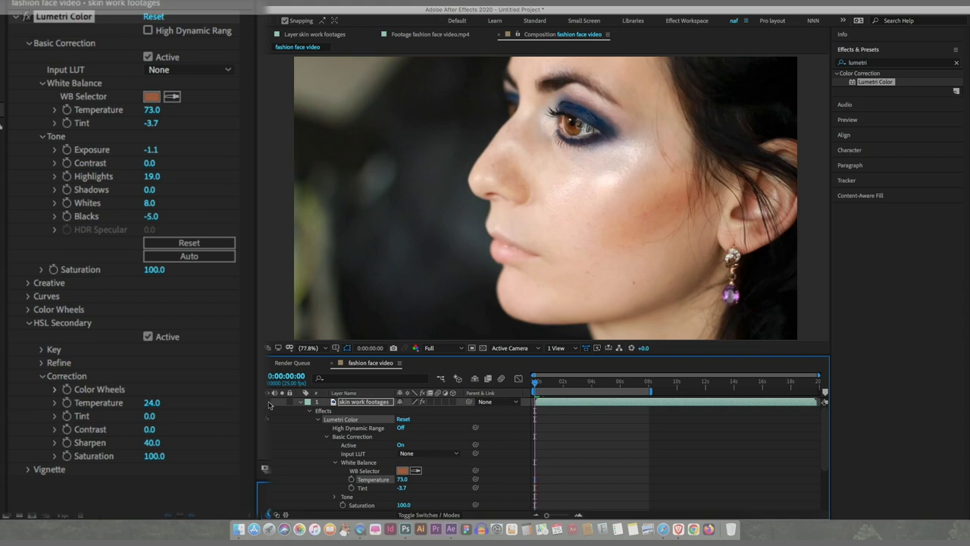
Play the composition, switching the warm grade on and off, and end with it visible
{"action": "key", "text": "space"}
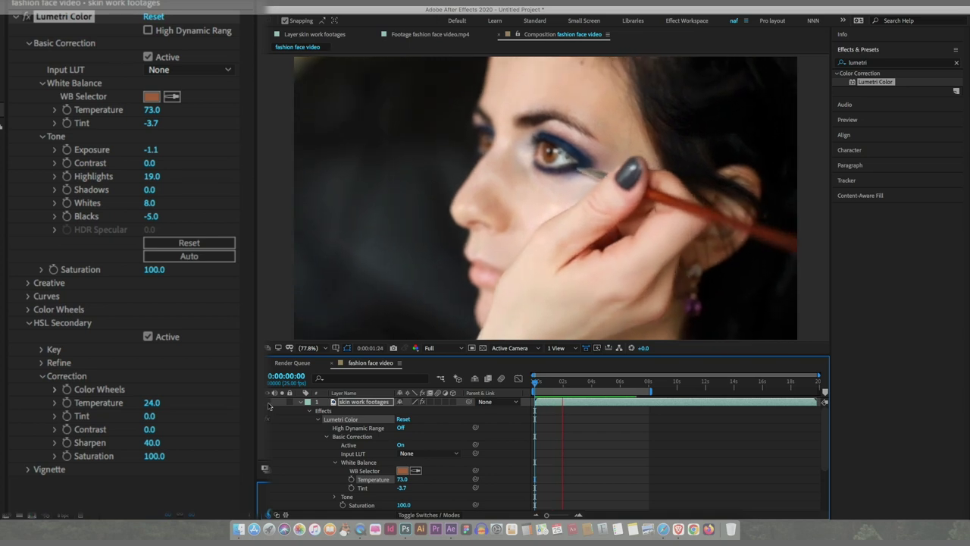
{"action": "left_click", "coordinate": [268, 406]}
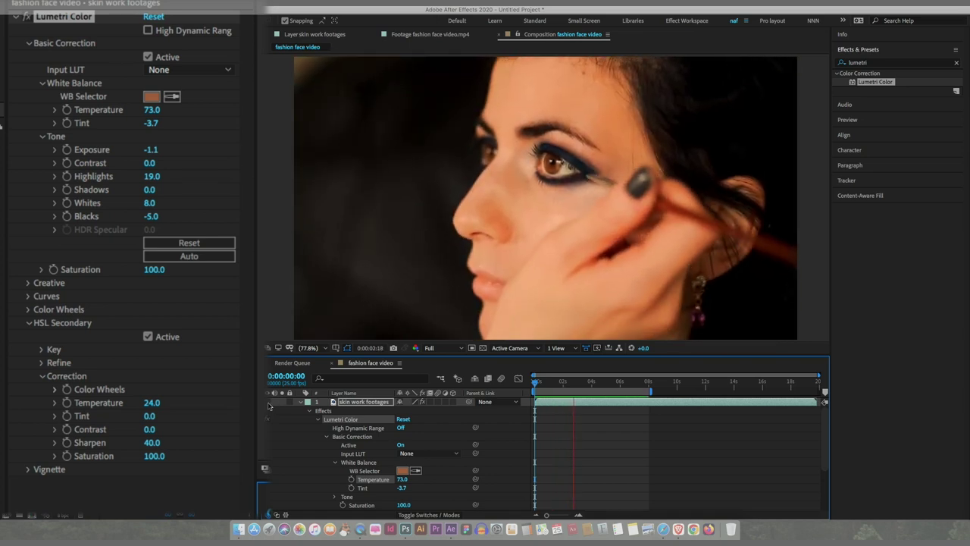
{"action": "left_click", "coordinate": [268, 407]}
{"action": "left_click", "coordinate": [268, 406]}
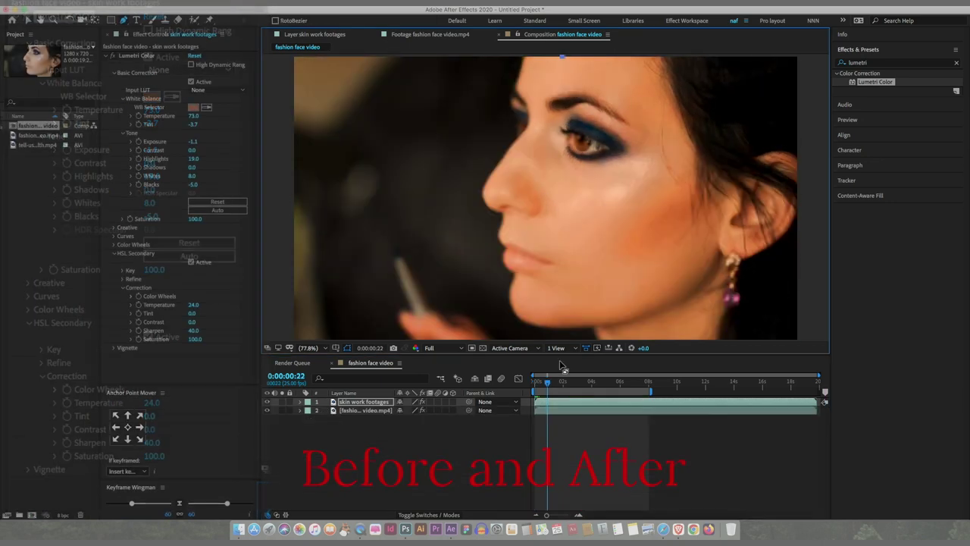
Draw a rectangular Pen-tool mask over half of the skin work footages layer
{"action": "left_click", "coordinate": [290, 341]}
{"action": "left_click", "coordinate": [292, 56]}
{"action": "left_click", "coordinate": [563, 56]}
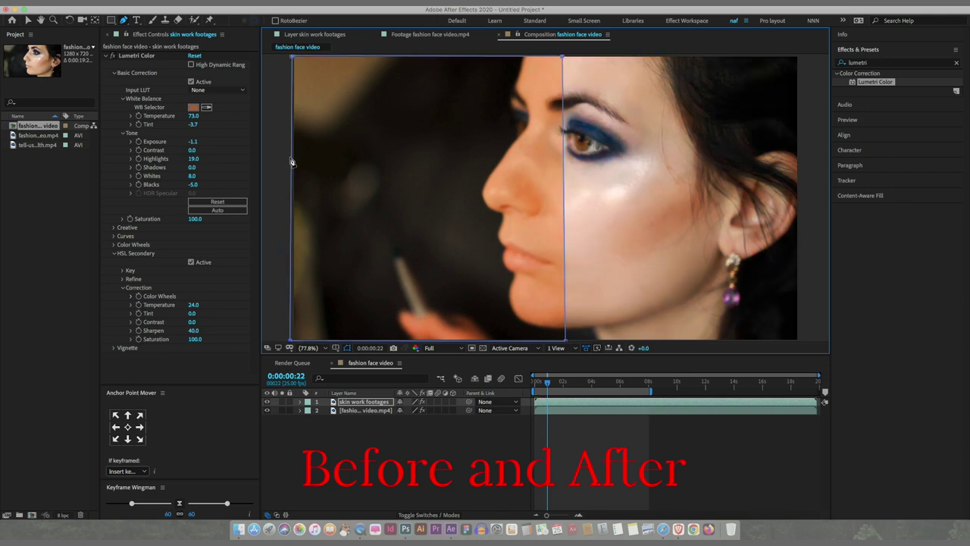
Invert Mask 1 so the warm grade covers only the left half for a before/after split
{"action": "key", "text": "m"}
{"action": "left_click", "coordinate": [320, 412]}
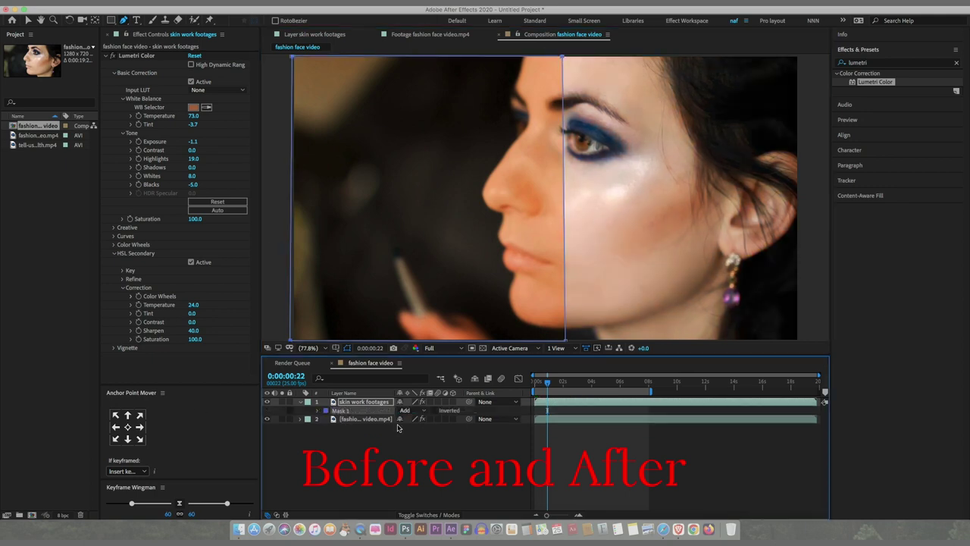
{"action": "left_click", "coordinate": [434, 410]}
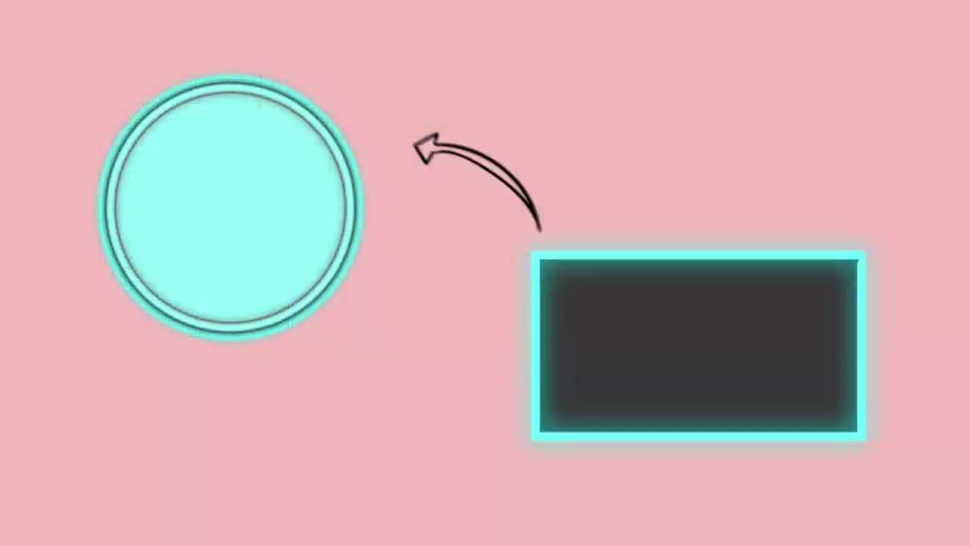